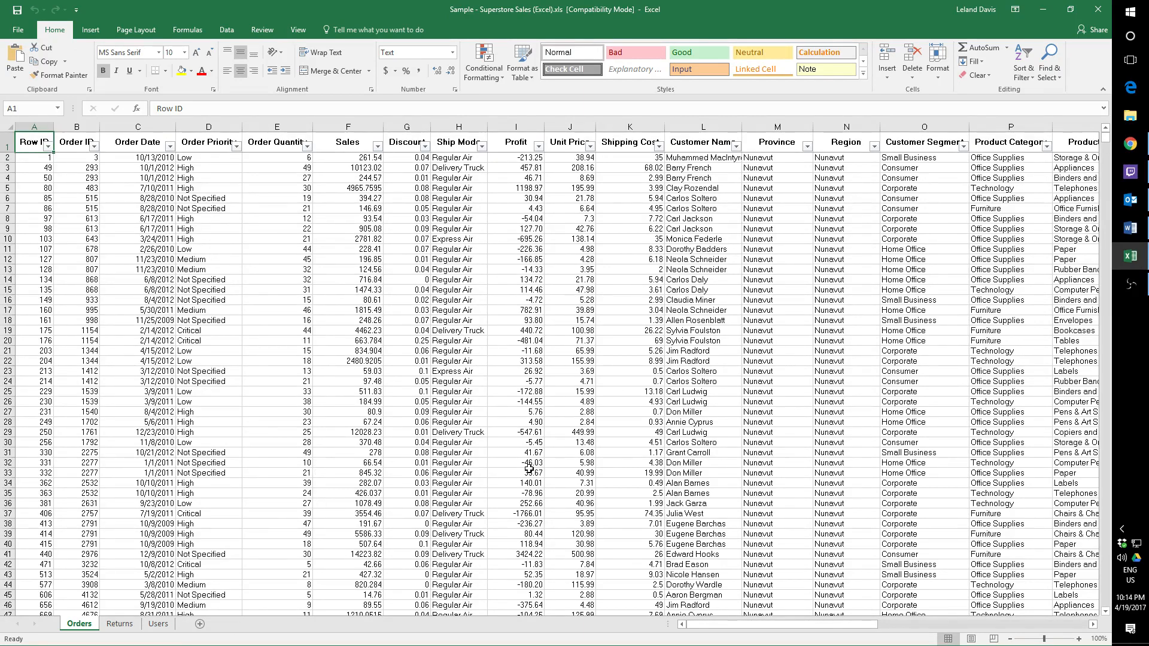
# Look through the Orders sheet down to its last data rows and across to its product columns.
pyautogui.moveTo(711, 625); pyautogui.dragTo(754, 632)
pyautogui.scroll(-1, 940, 179)
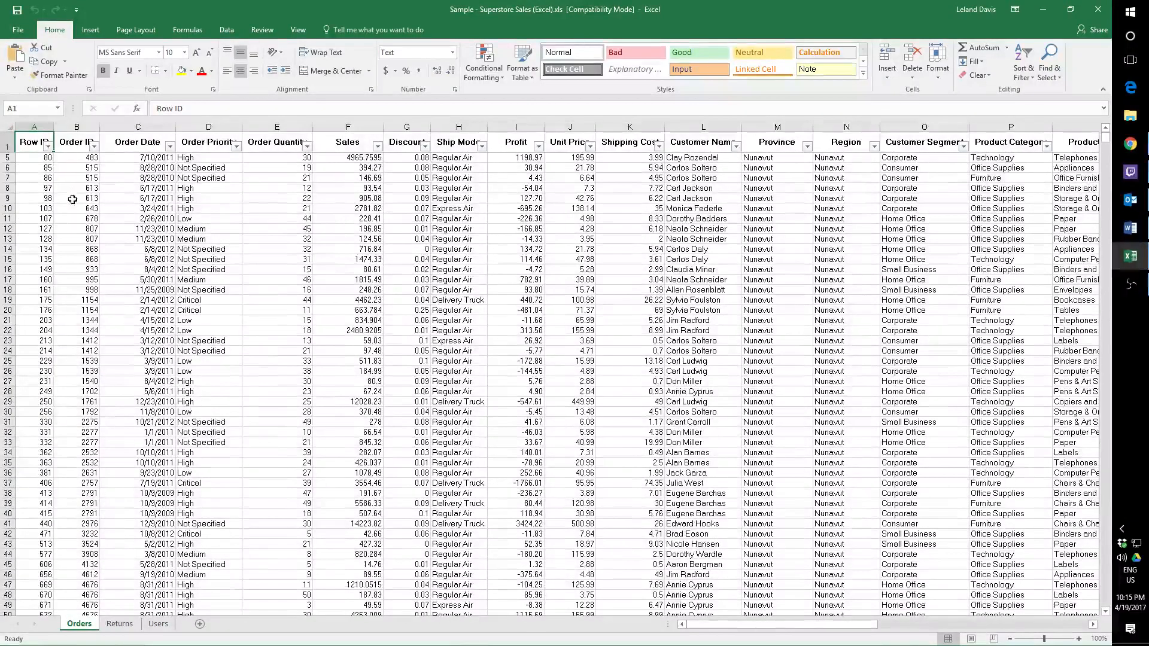
pyautogui.moveTo(1105, 142); pyautogui.dragTo(1142, 629)
pyautogui.scroll(-7, 945, 488)
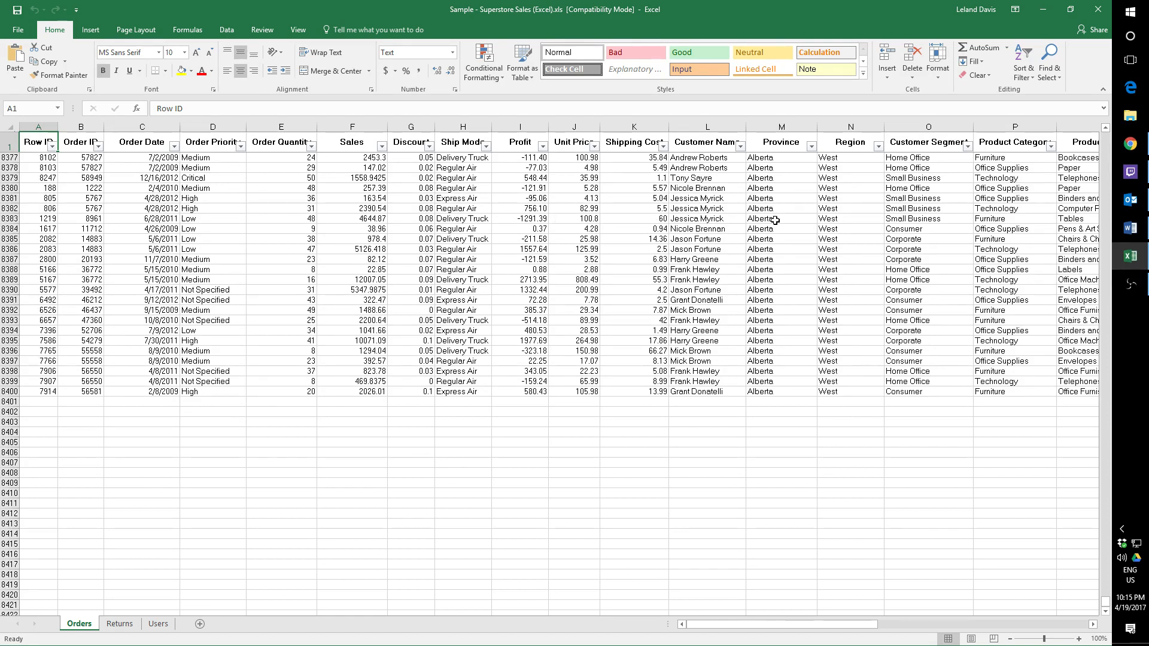
pyautogui.scroll(2, 597, 222)
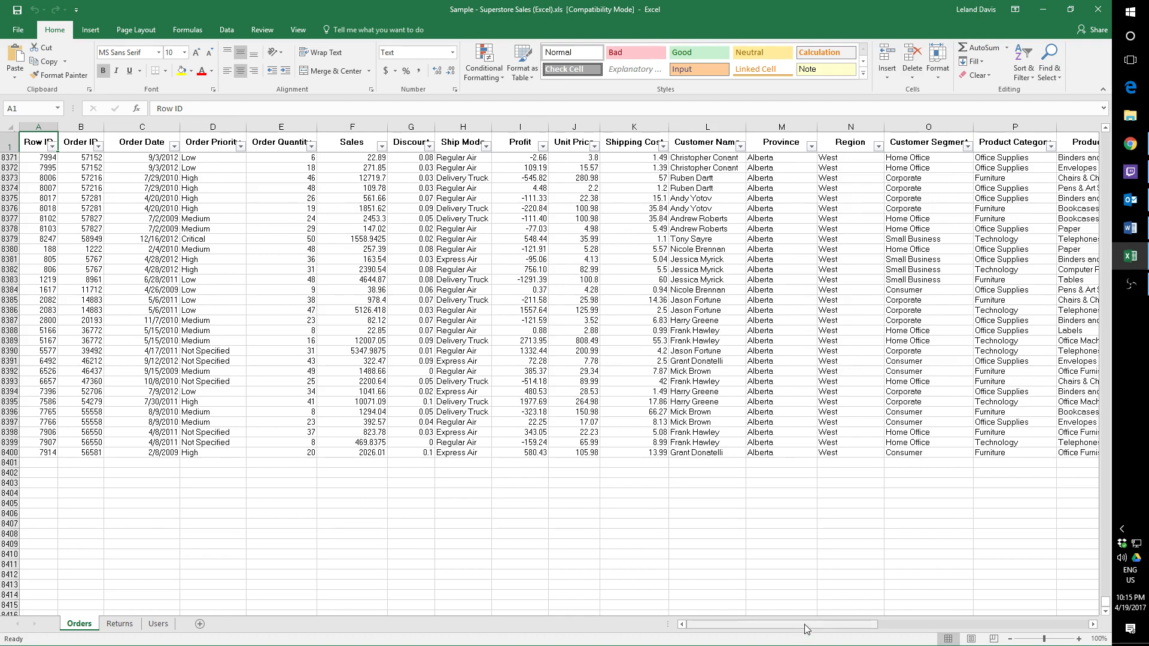
pyautogui.moveTo(806, 628); pyautogui.dragTo(1000, 633)
pyautogui.scroll(11, 548, 293)
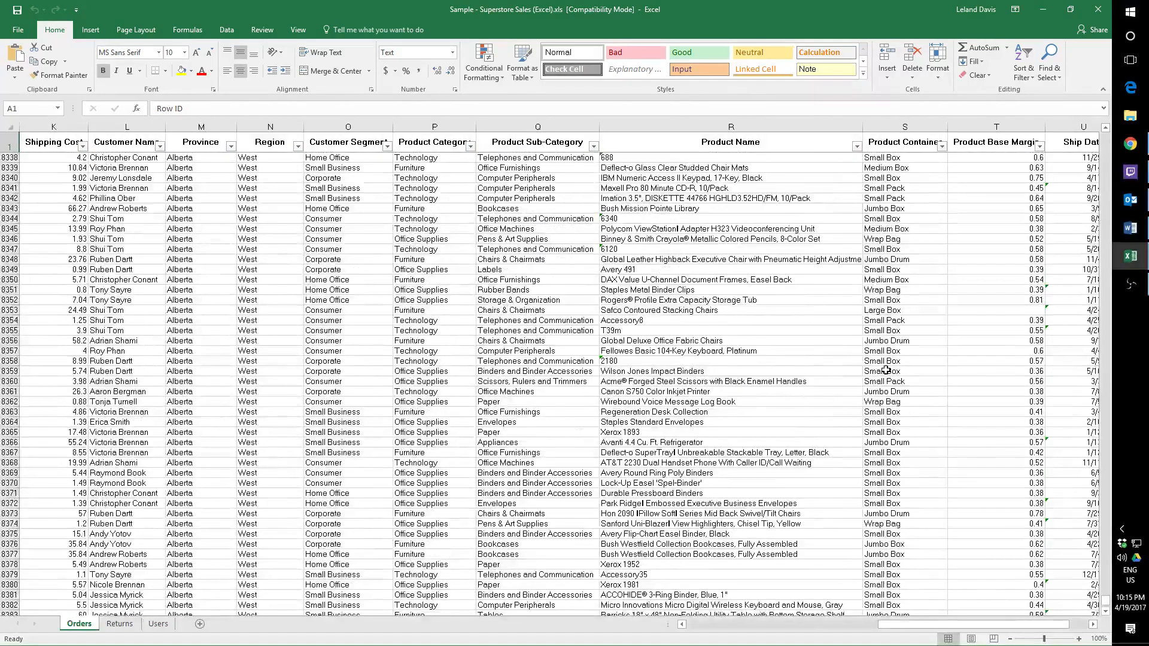
pyautogui.moveTo(1013, 629); pyautogui.dragTo(766, 629)
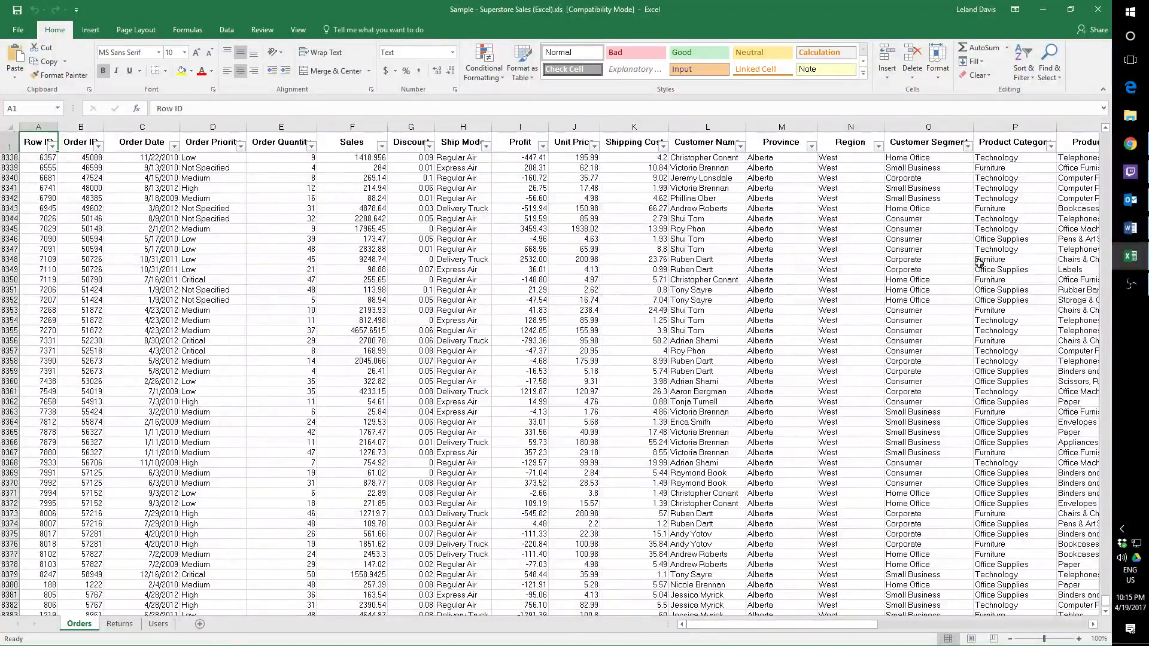
pyautogui.moveTo(1106, 604); pyautogui.dragTo(1111, 127)
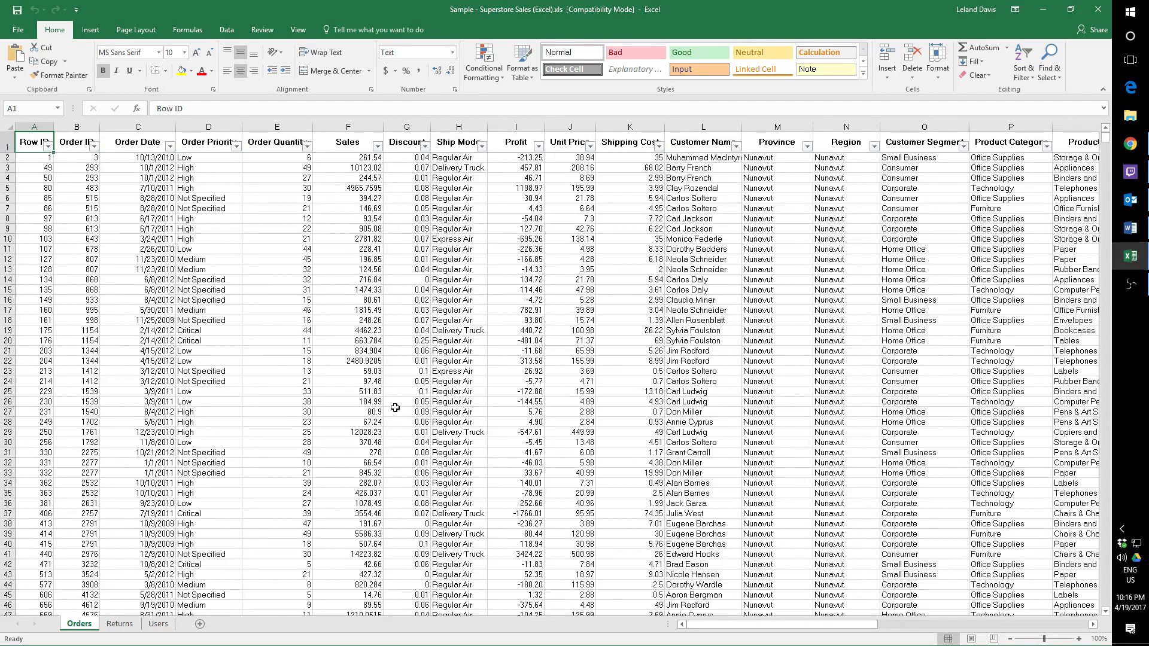
# Search the Orders sheet for "Critical", starting from the Customer Name column in row 19.
pyautogui.click(677, 329)
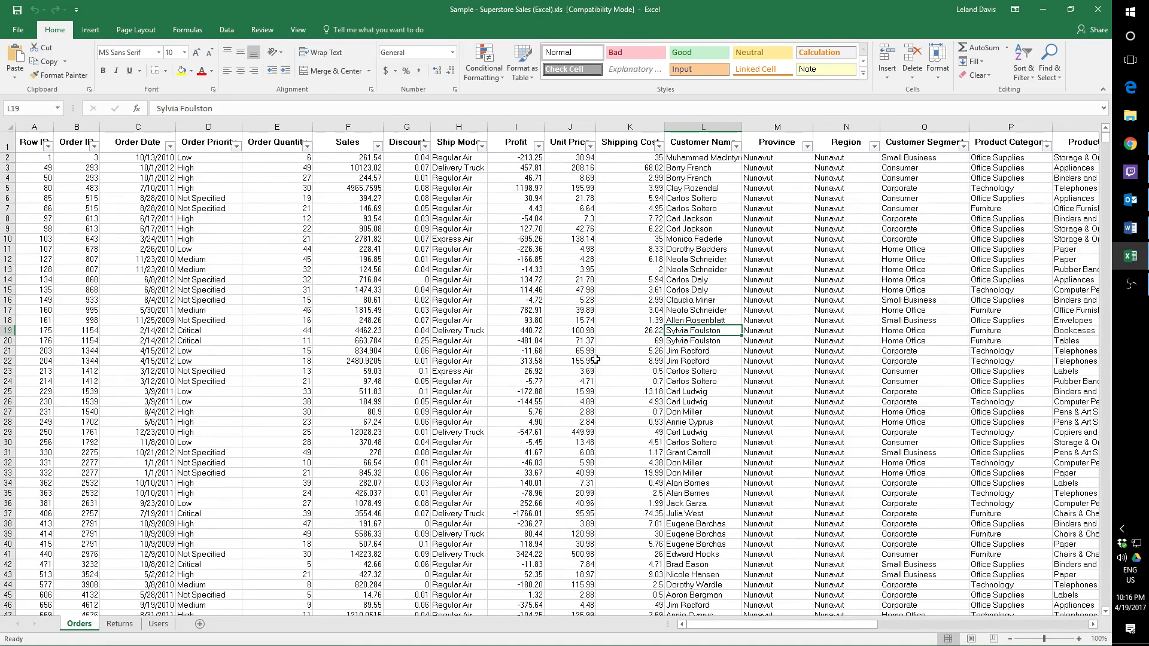
pyautogui.hotkey('ctrl', 'f')
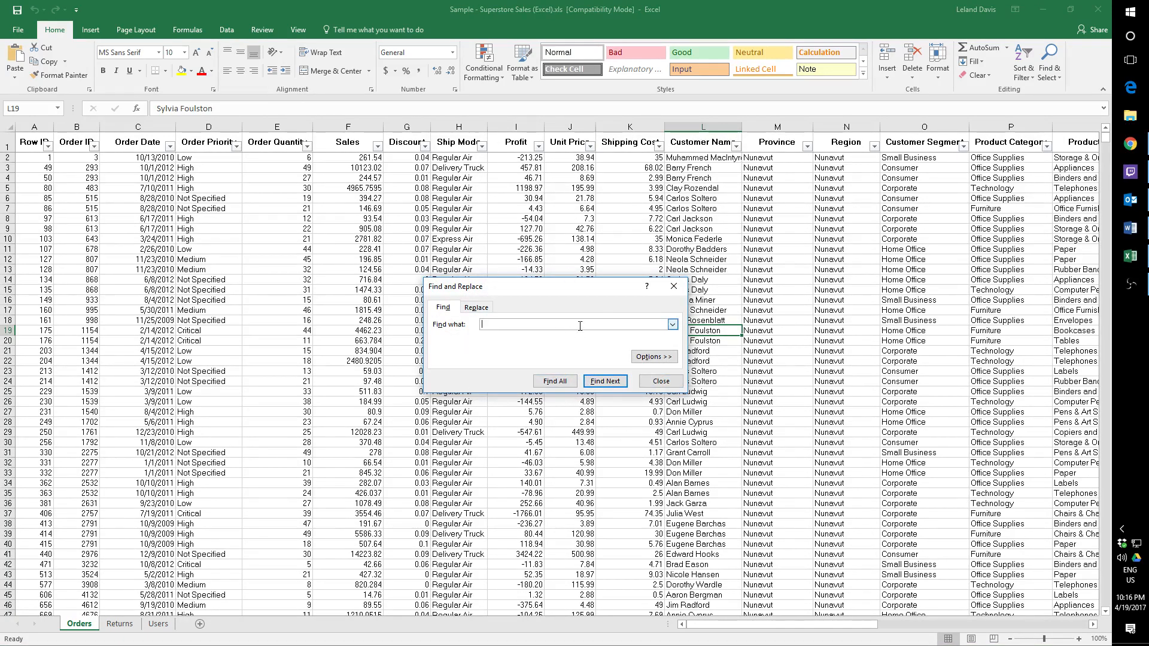
pyautogui.moveTo(545, 296); pyautogui.dragTo(490, 293)
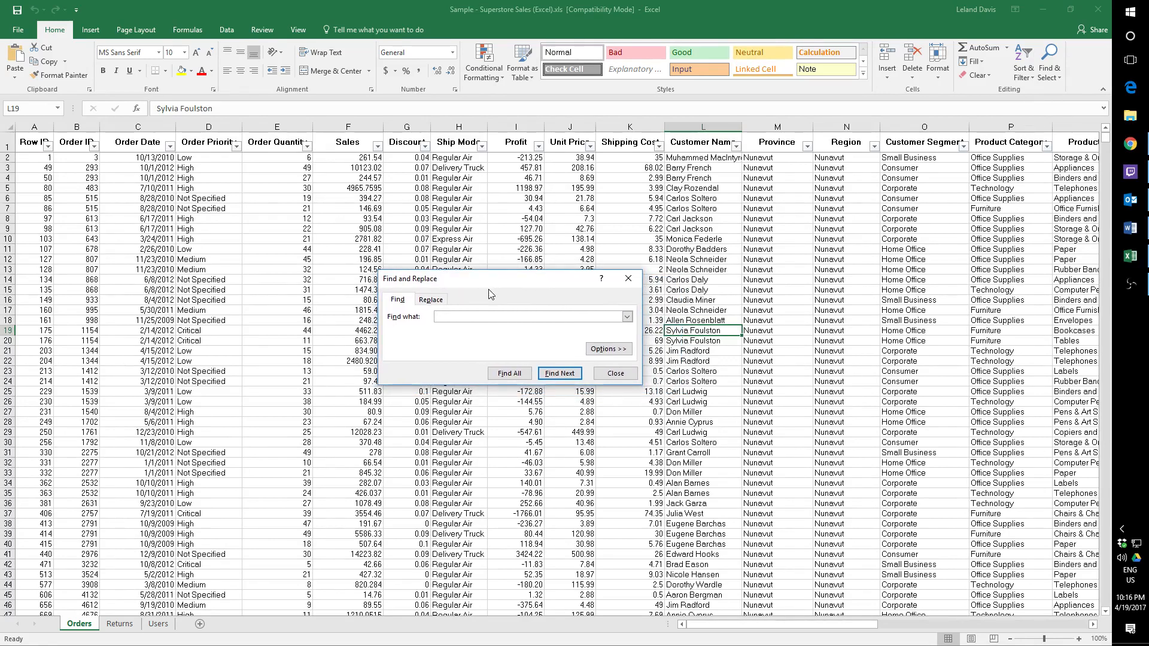
pyautogui.write('Critical')
pyautogui.press('Return')
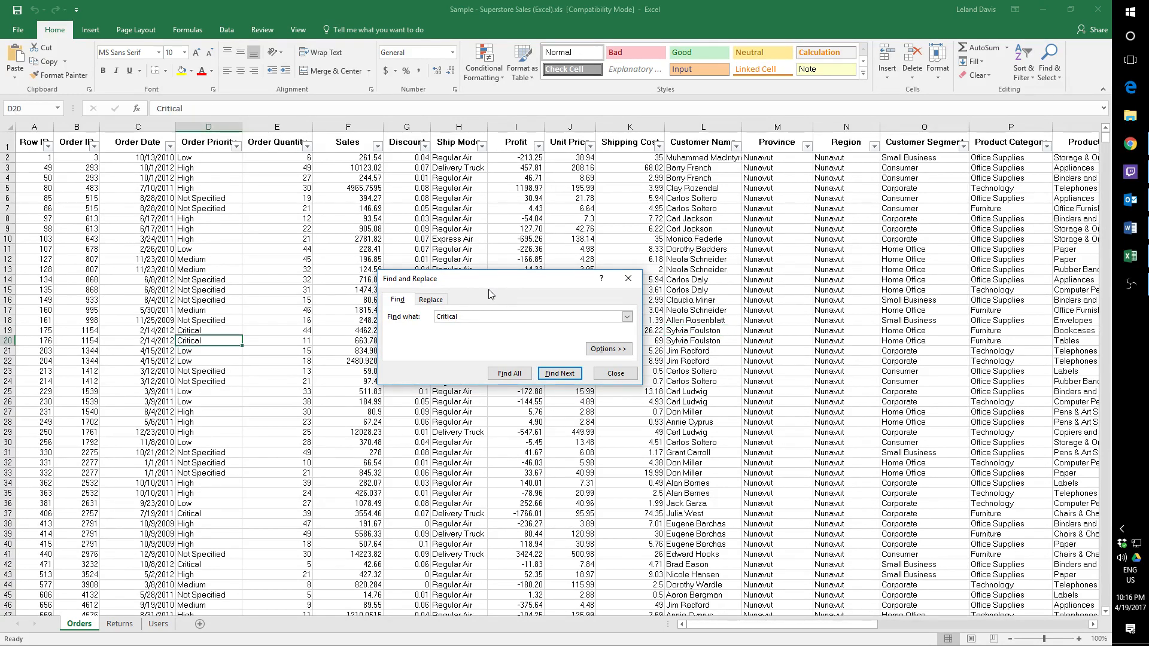
# Step through the further "Critical" matches in the Order Priority column as far as row 115 and end the search.
pyautogui.press('Return')
pyautogui.press('Return')
pyautogui.press('Return')
pyautogui.press('Return')
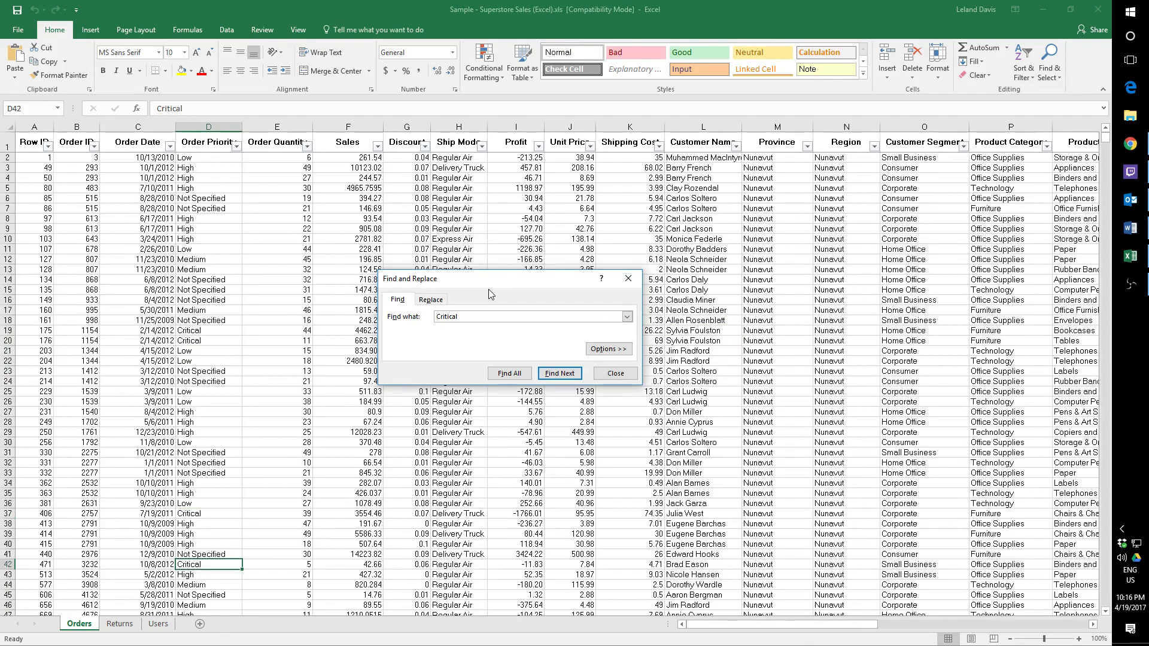
pyautogui.press('Return')
pyautogui.press('Return')
pyautogui.press('Return')
pyautogui.press('Return')
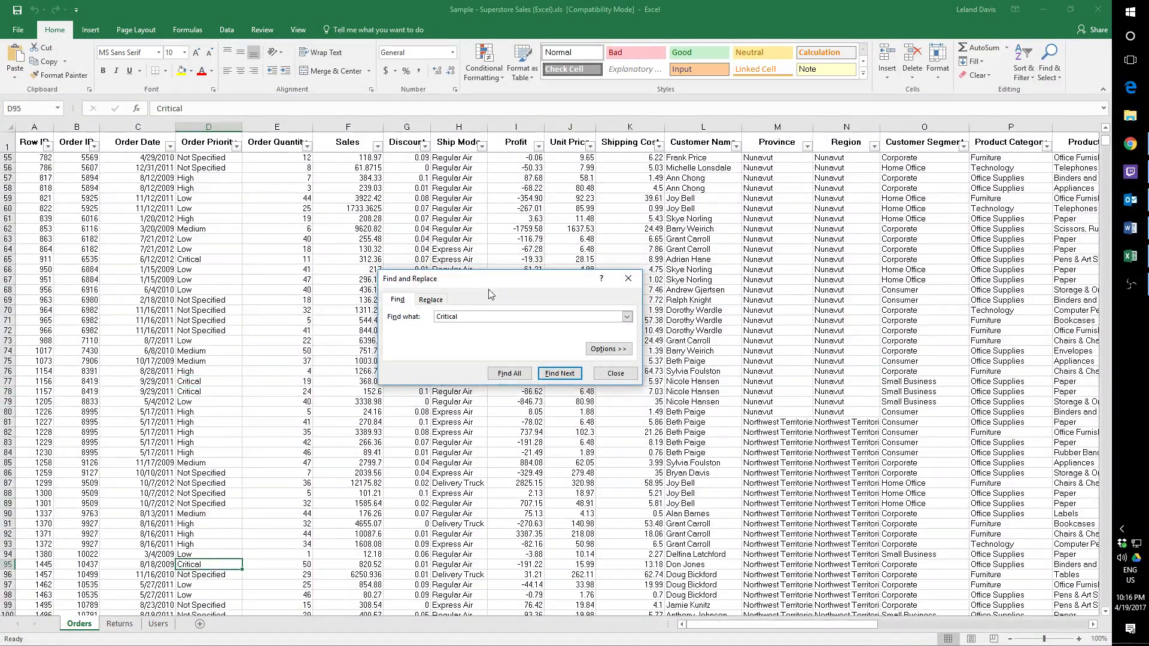
pyautogui.press('Return')
pyautogui.press('Return')
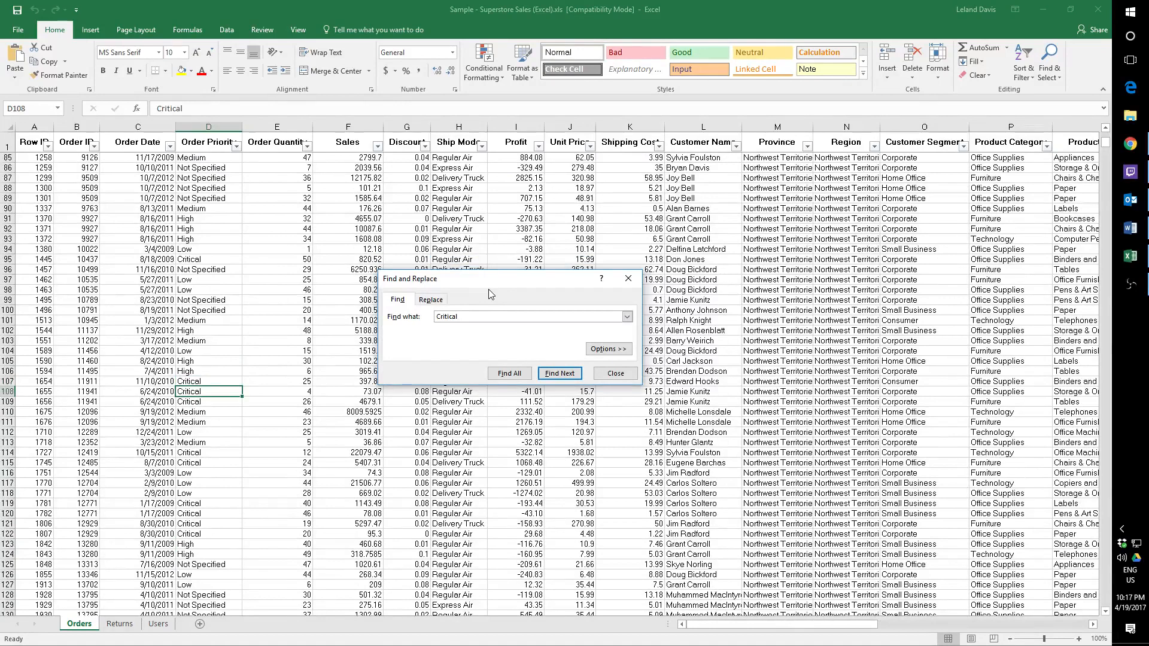
pyautogui.press('Return')
pyautogui.press('Return')
pyautogui.press('Return')
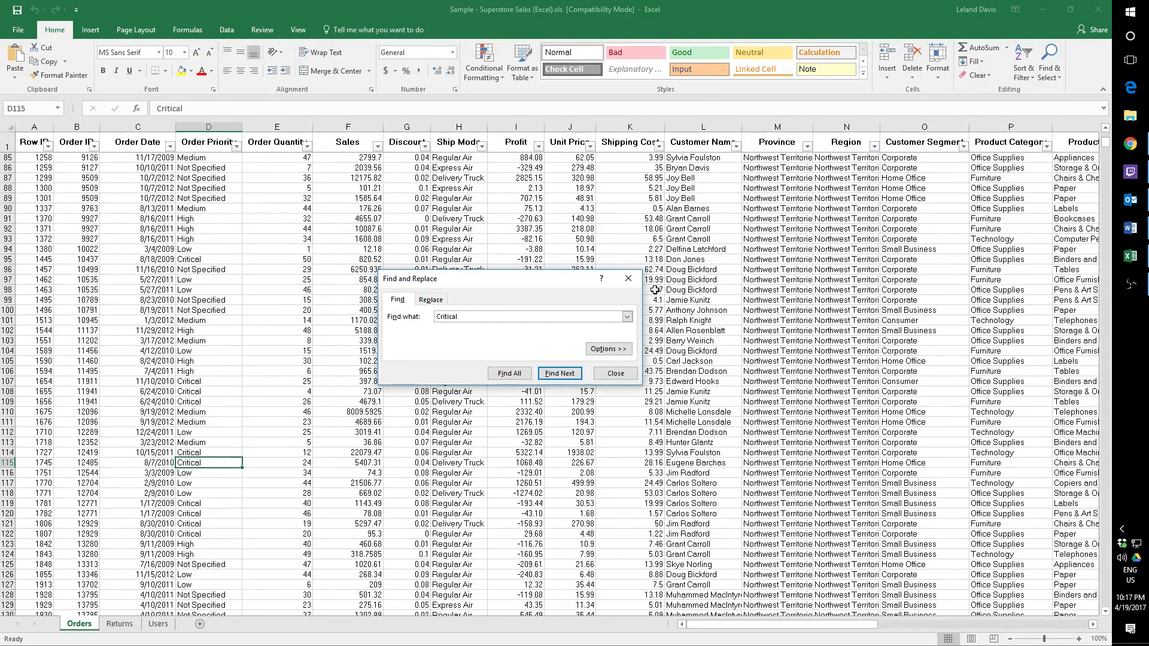
pyautogui.click(616, 373)
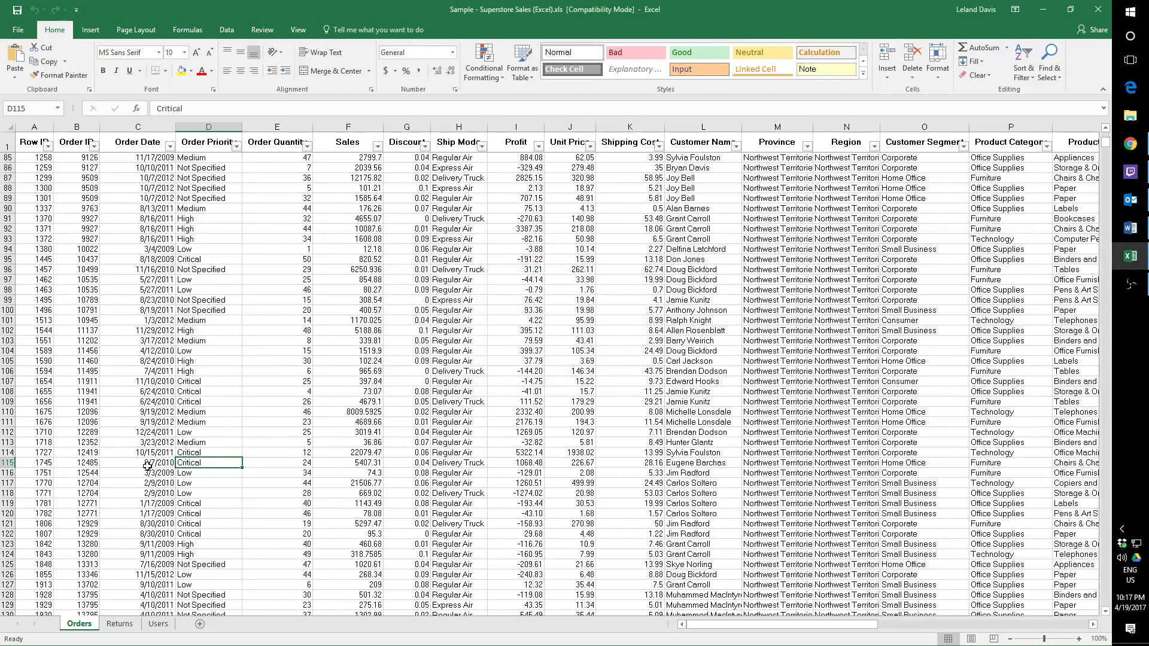
# Examine the first rows of the Orders sheet, including the product columns, and select the Product Name cell in row 20.
pyautogui.click(37, 465)
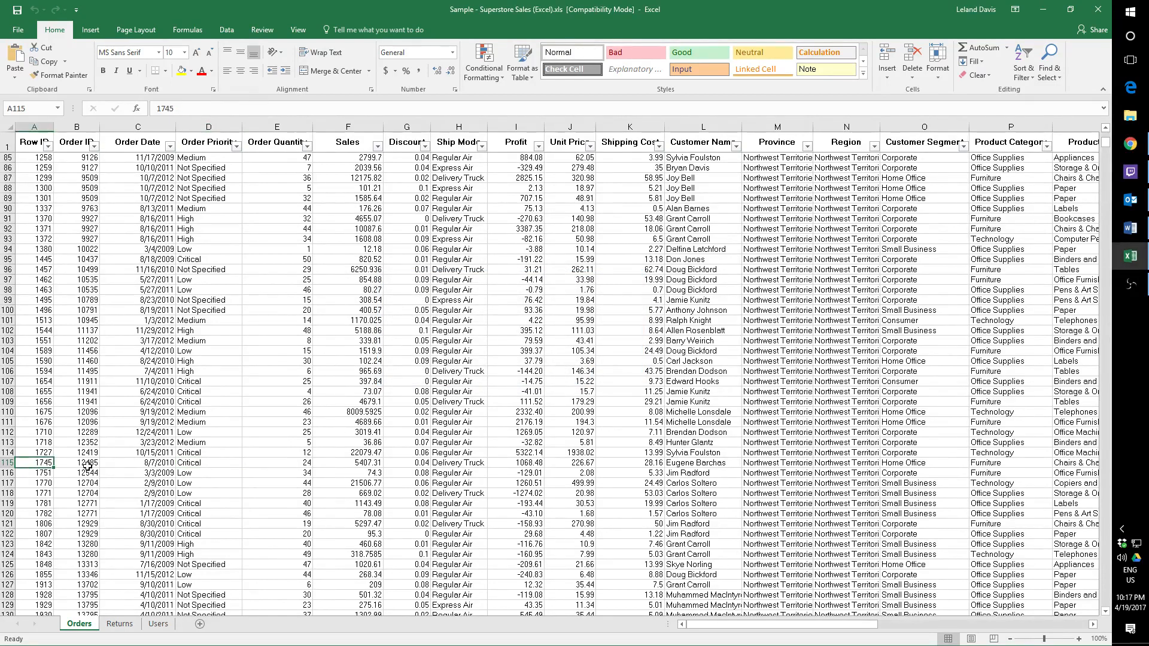
pyautogui.scroll(16, 343, 409)
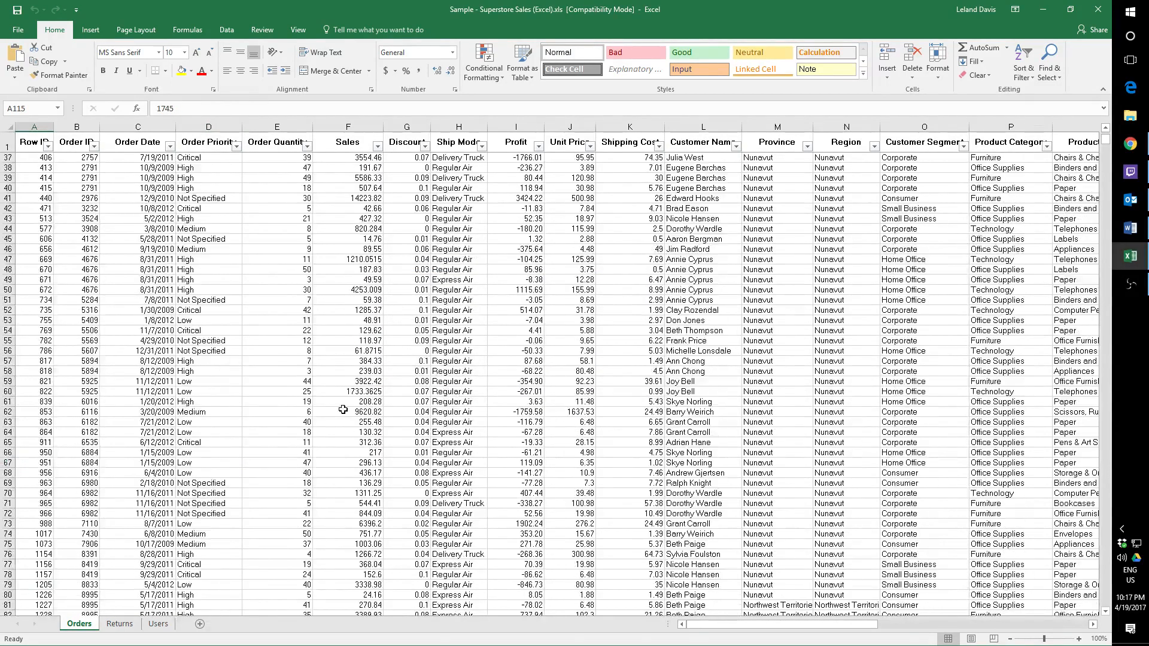
pyautogui.moveTo(1106, 138); pyautogui.dragTo(1106, 122)
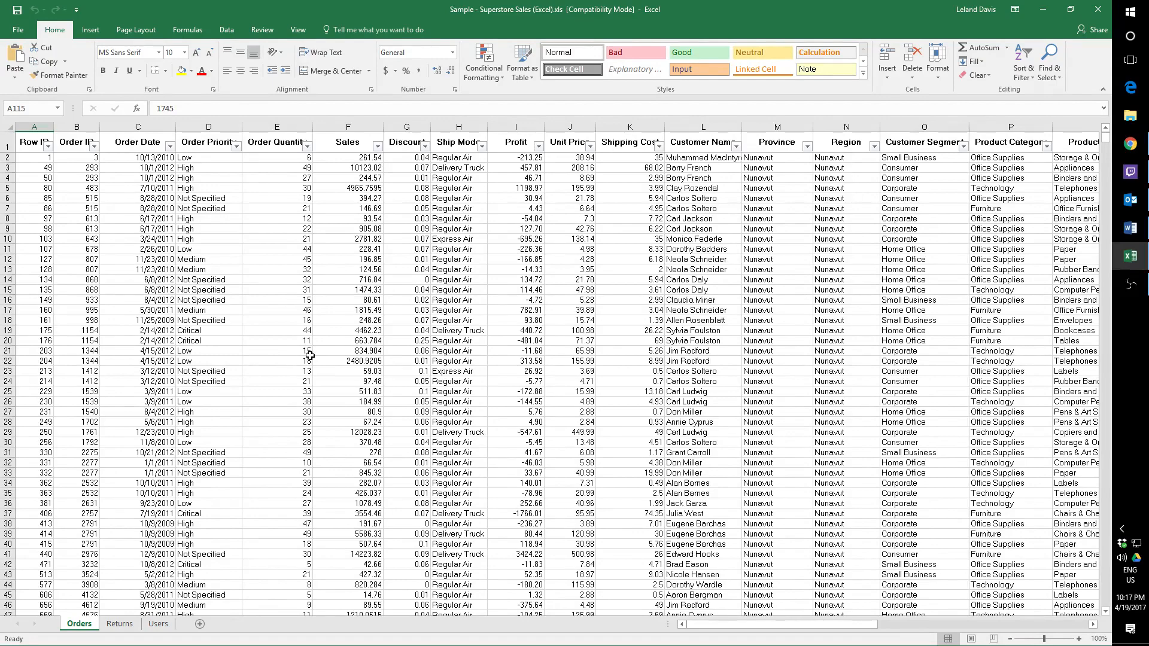
pyautogui.moveTo(713, 624); pyautogui.dragTo(915, 623)
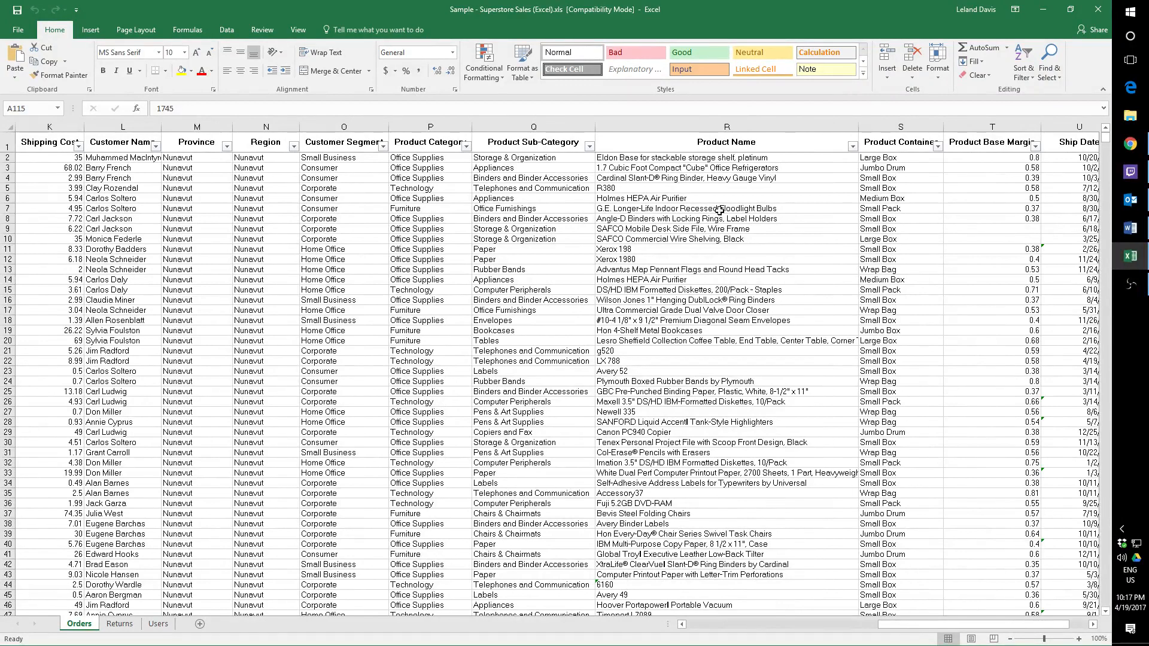
pyautogui.click(659, 342)
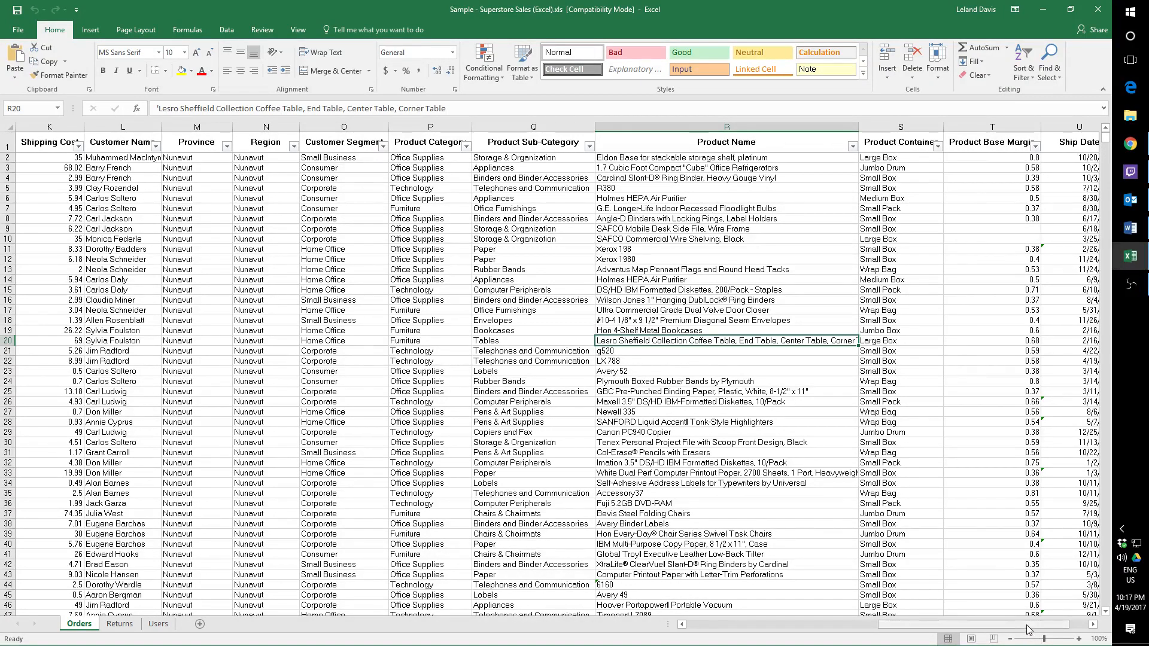
pyautogui.moveTo(1028, 629); pyautogui.dragTo(836, 628)
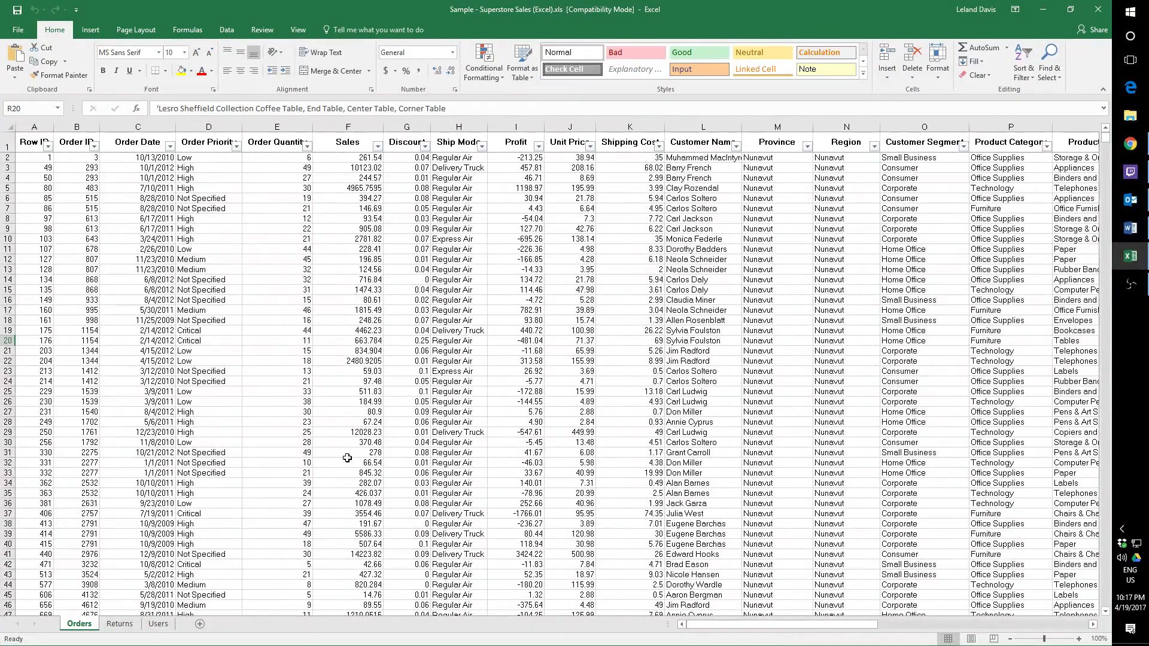
pyautogui.hotkey('alt', 'Tab')
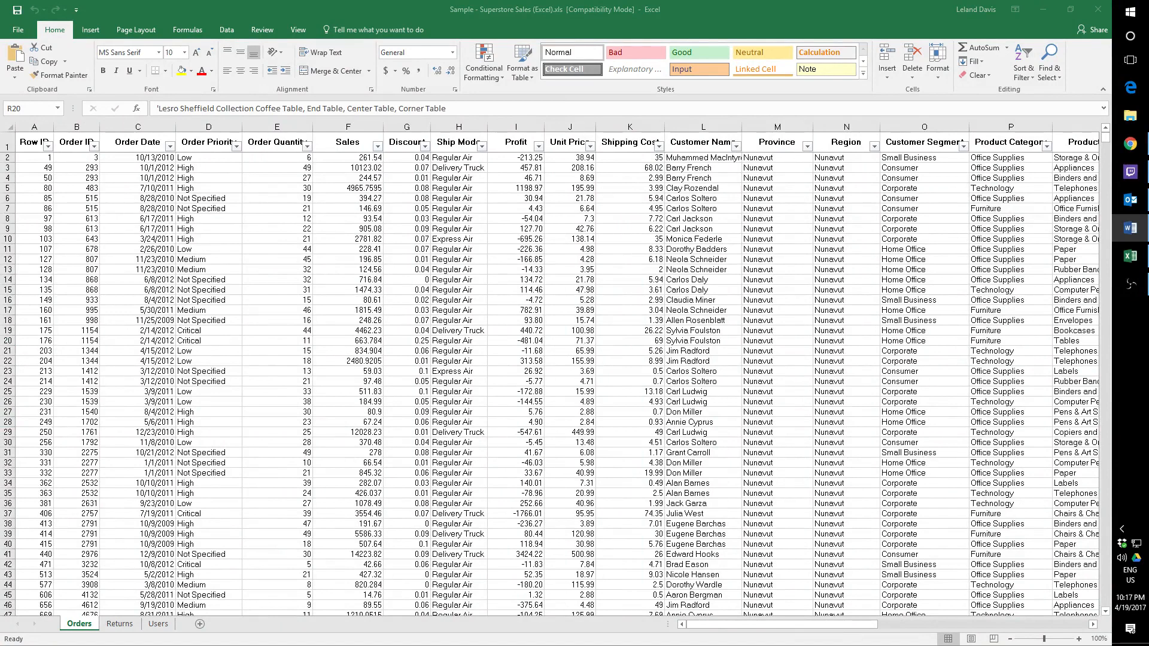
pyautogui.hotkey('alt', 'Tab')
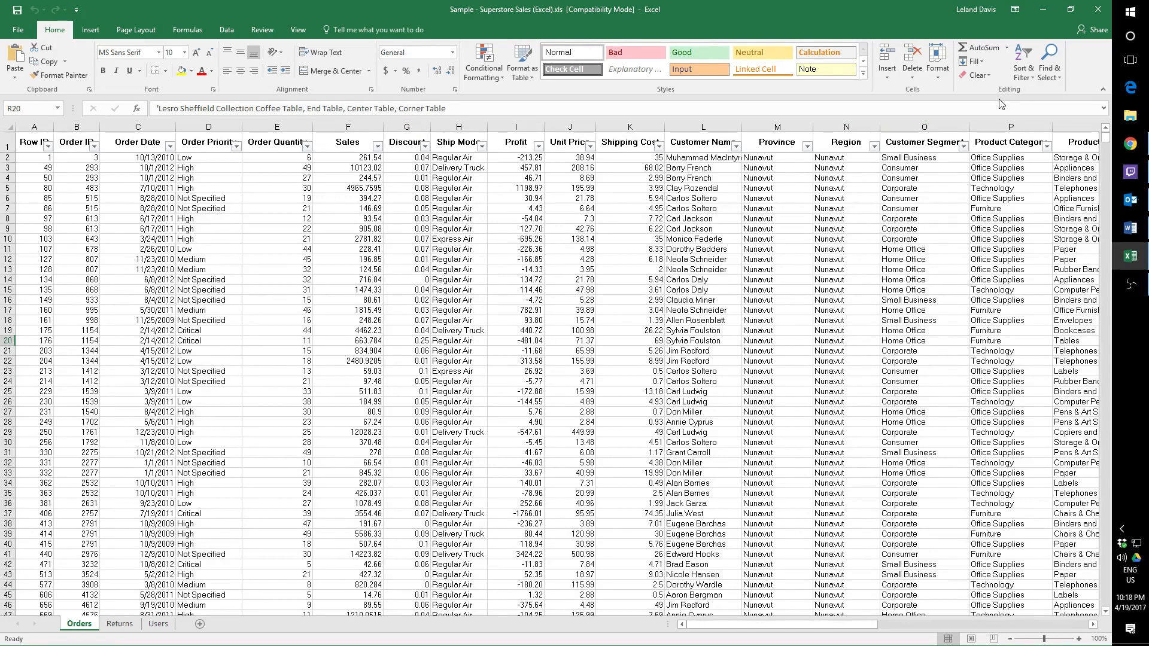
# Turn the Orders header filters off and back on.
pyautogui.click(1029, 78)
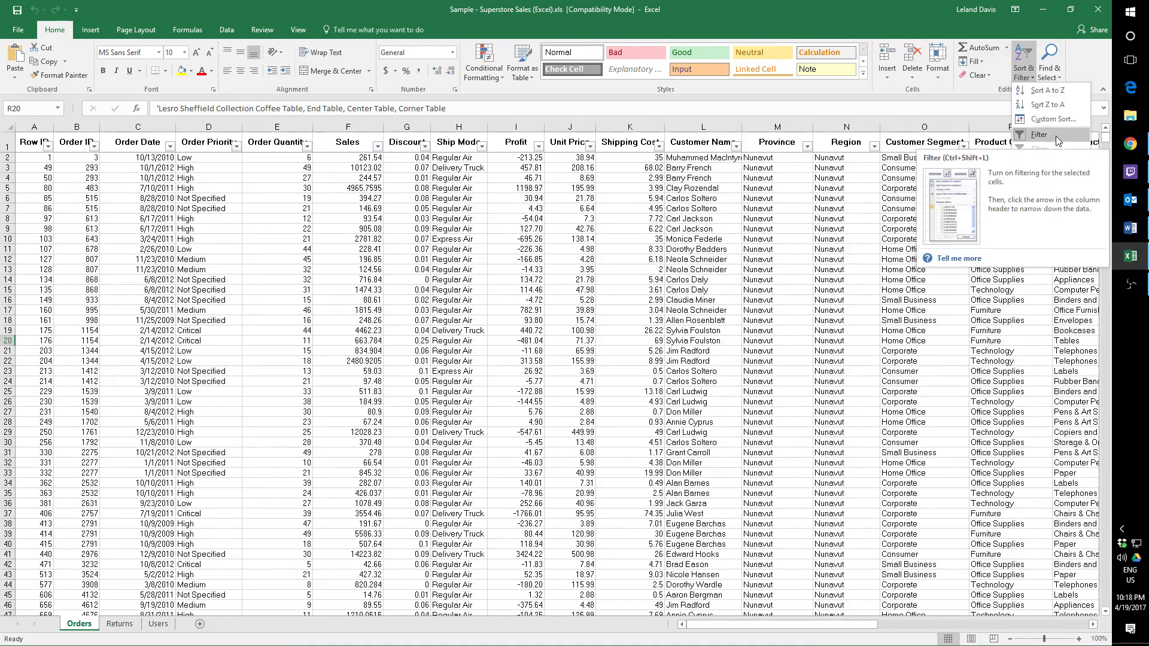
pyautogui.click(1056, 137)
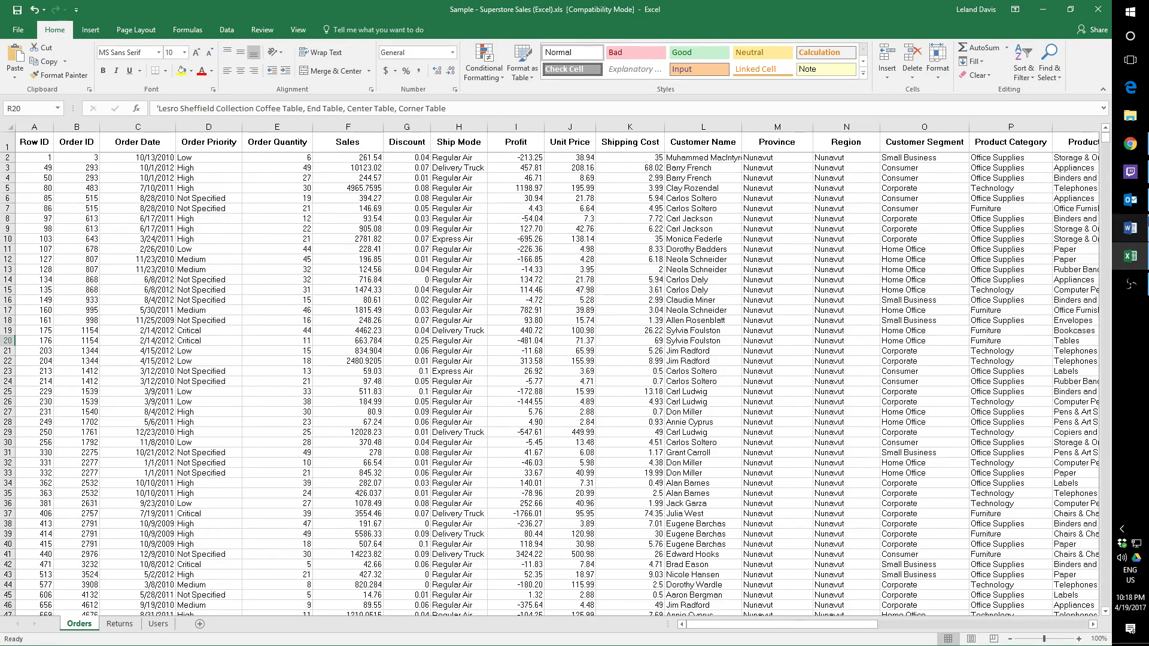
pyautogui.click(1032, 78)
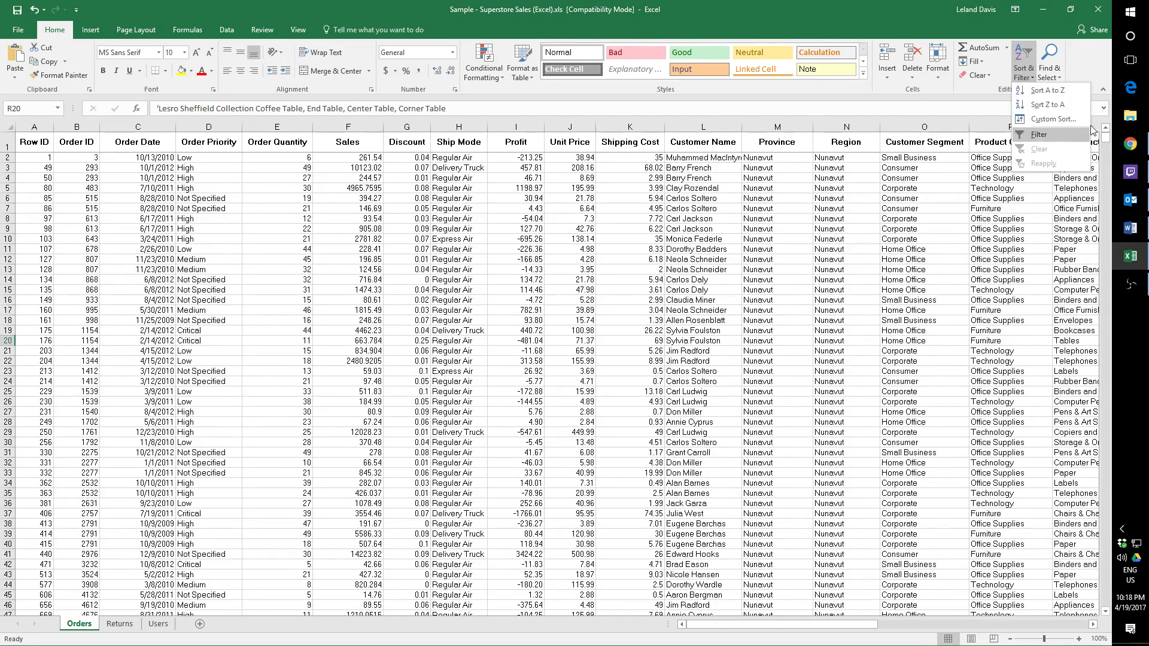
pyautogui.click(1053, 136)
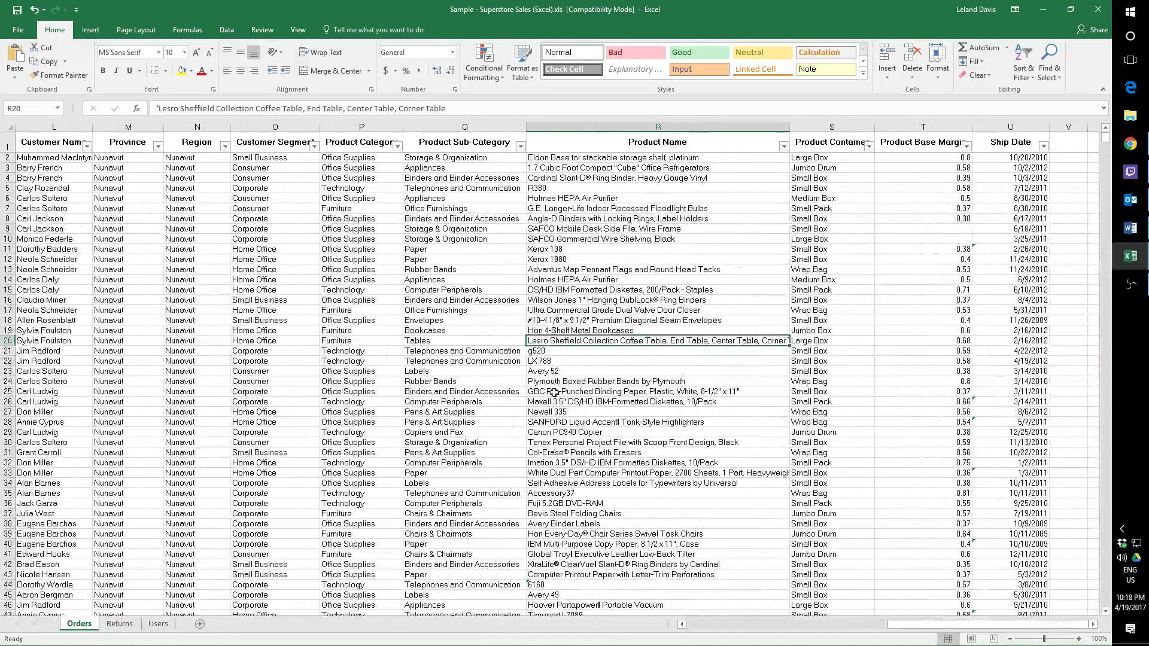
# Filter the Sales column with a Between number filter, setting a lower and an upper limit.
pyautogui.moveTo(940, 626); pyautogui.dragTo(689, 631)
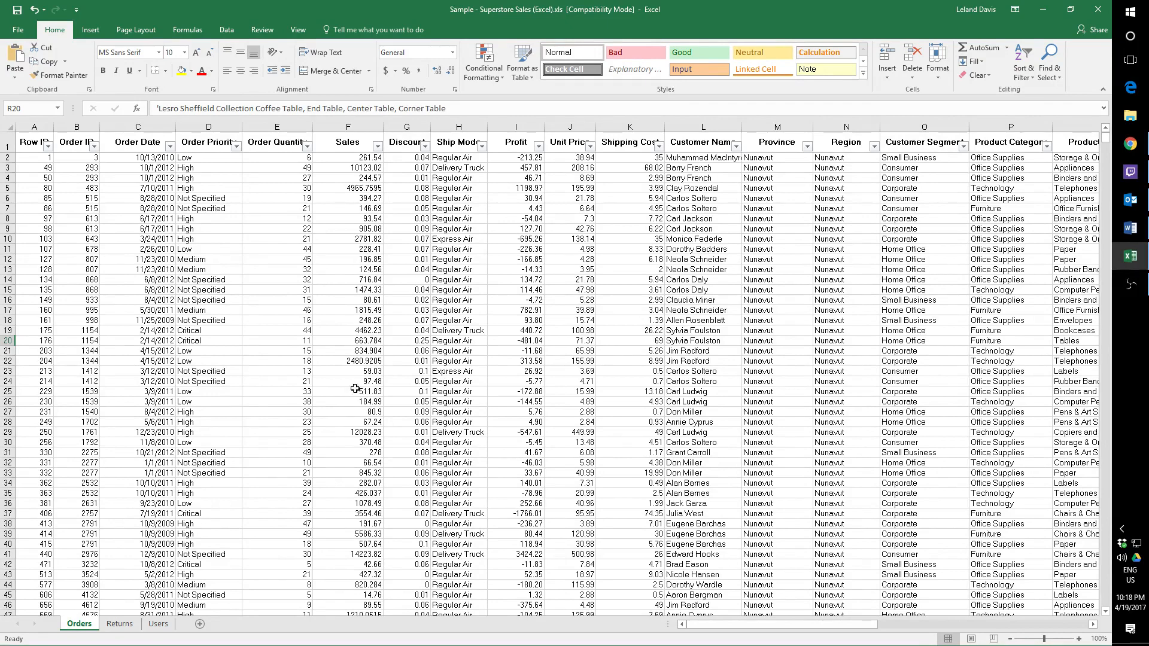
pyautogui.click(377, 147)
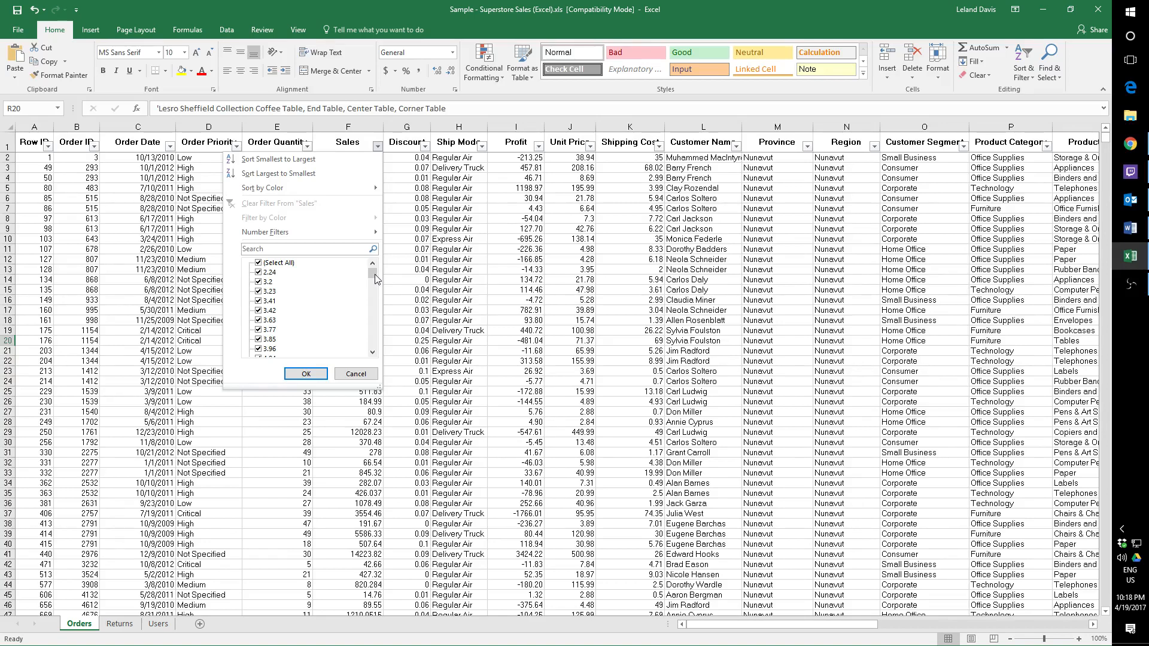
pyautogui.moveTo(376, 276)
pyautogui.mouseDown()
pyautogui.moveTo(374, 349)
pyautogui.moveTo(376, 277)
pyautogui.mouseUp()
pyautogui.moveTo(275, 237)
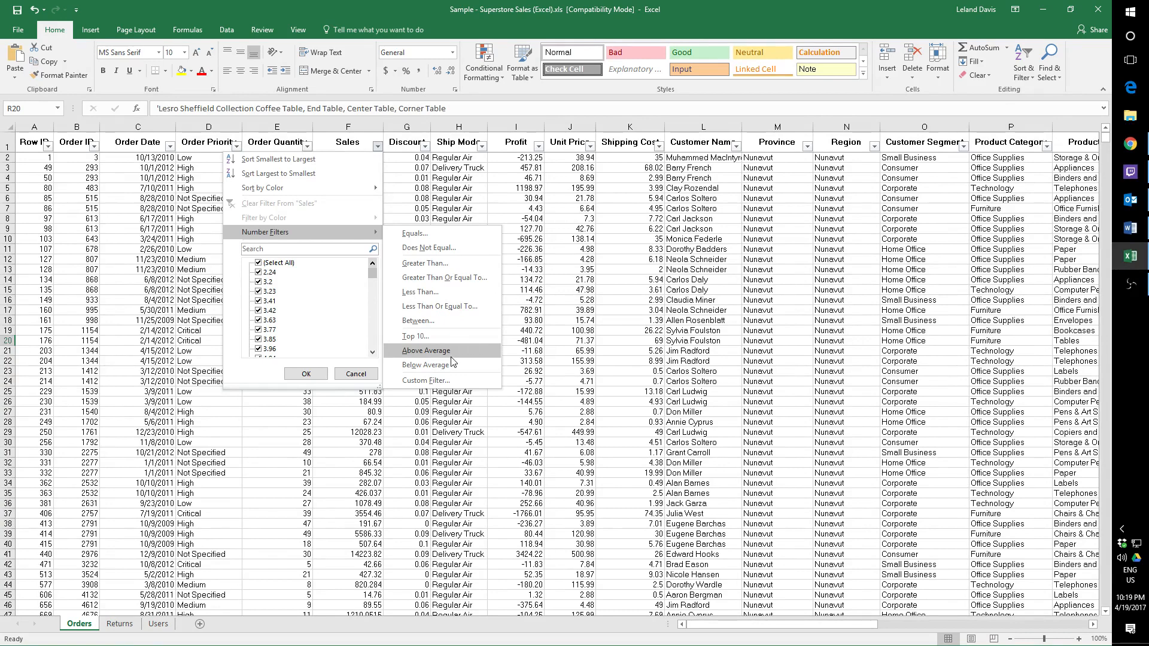
pyautogui.click(468, 321)
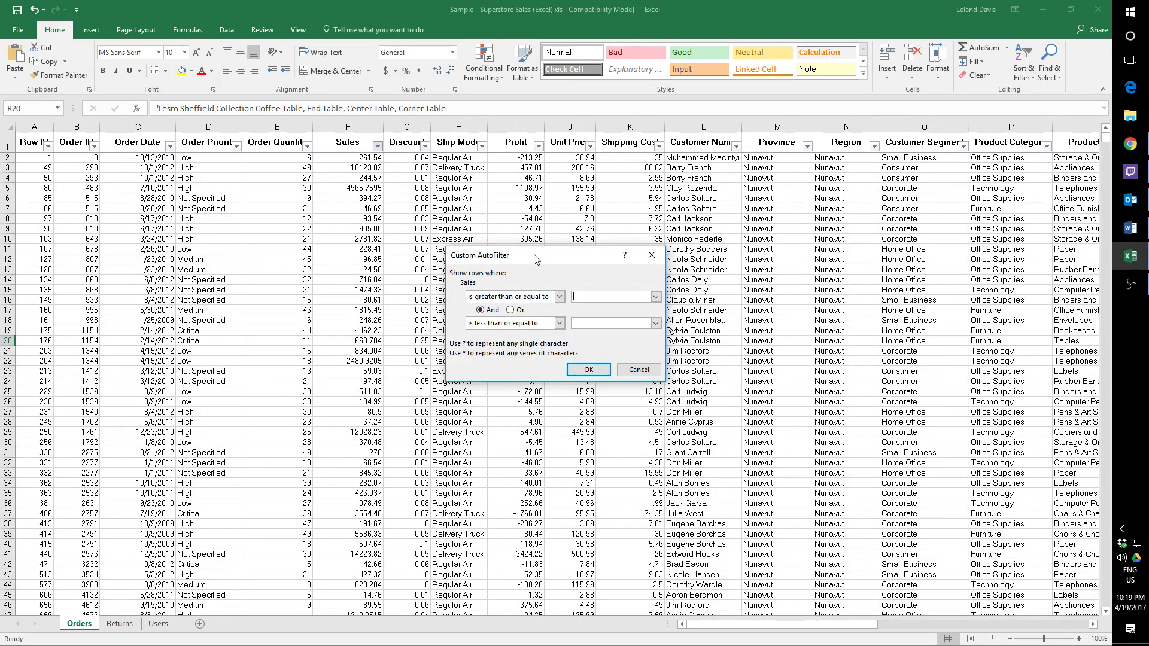
pyautogui.moveTo(534, 258); pyautogui.dragTo(371, 235)
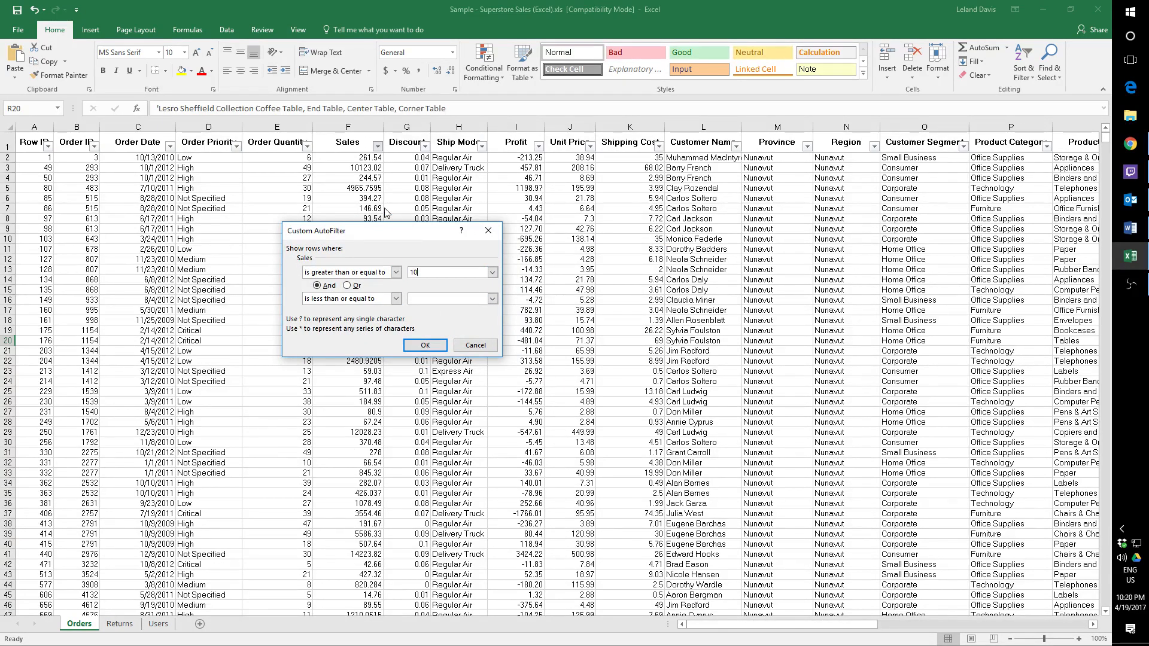
pyautogui.click(445, 298)
pyautogui.click(430, 346)
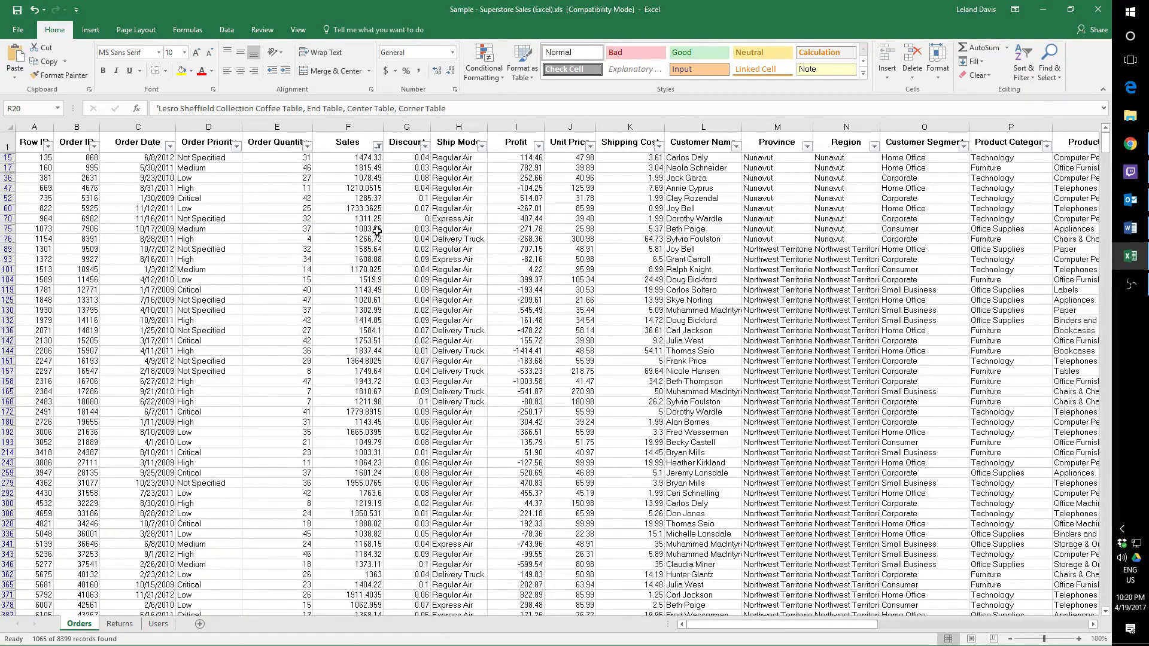
# Filter the Ship Mode column to show only Express Air orders, excluding Delivery Truck and Regular Air.
pyautogui.moveTo(1105, 146)
pyautogui.mouseDown()
pyautogui.moveTo(1093, 623)
pyautogui.moveTo(1125, 213)
pyautogui.moveTo(1114, 129)
pyautogui.mouseUp()
pyautogui.click(483, 147)
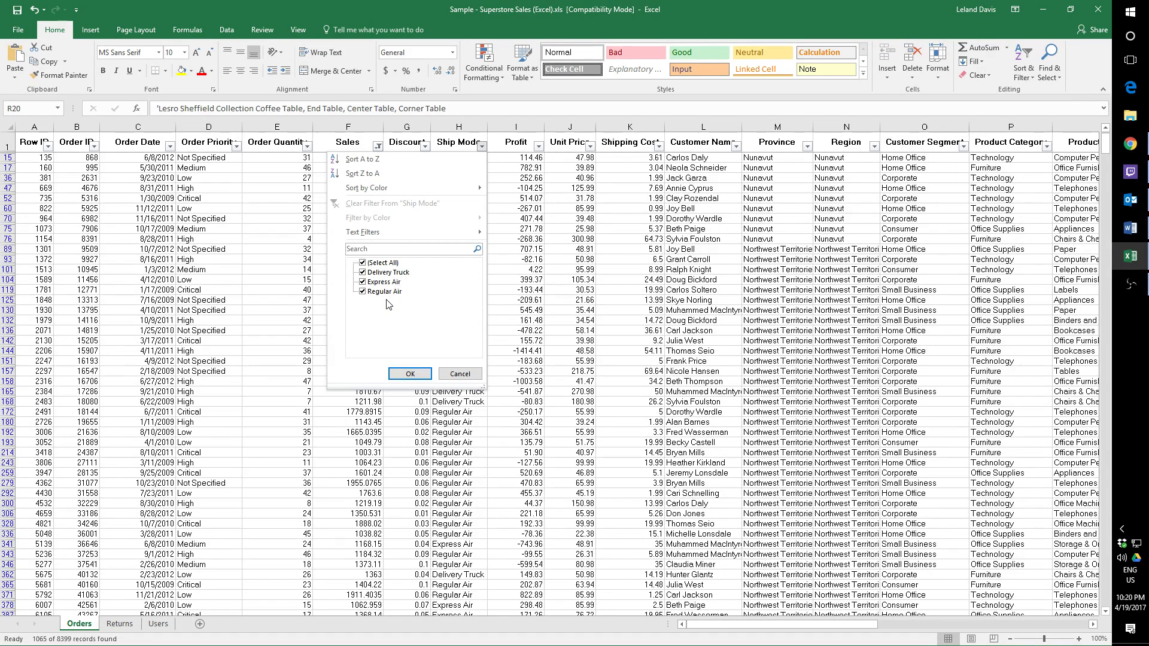
pyautogui.click(363, 292)
pyautogui.click(363, 273)
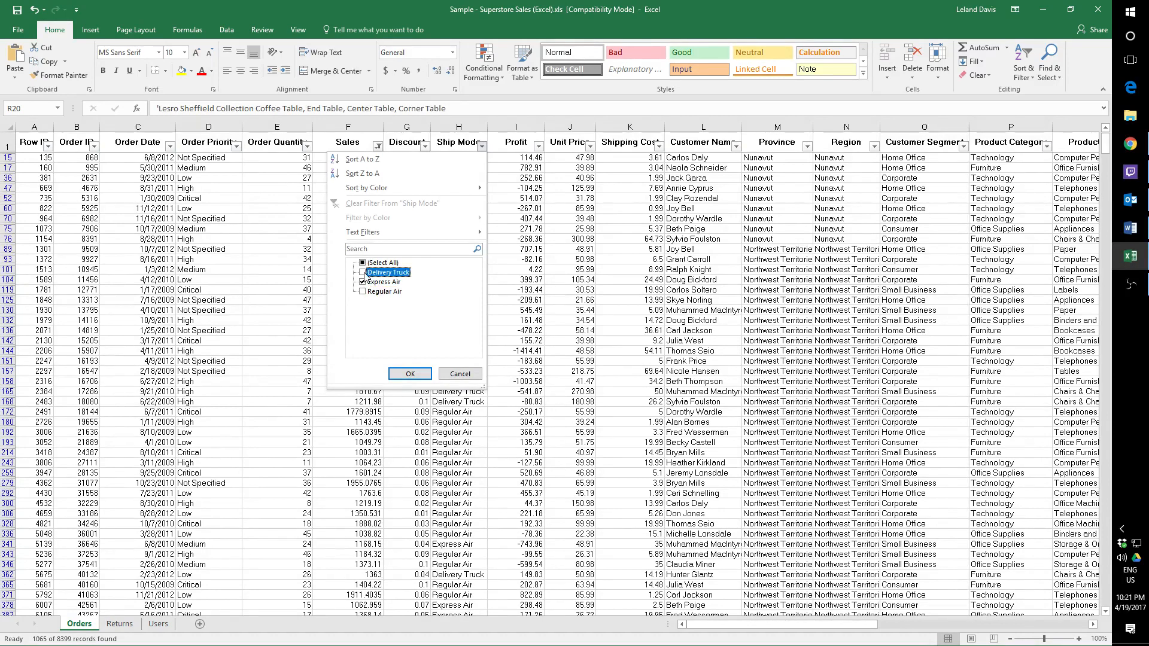
pyautogui.click(410, 374)
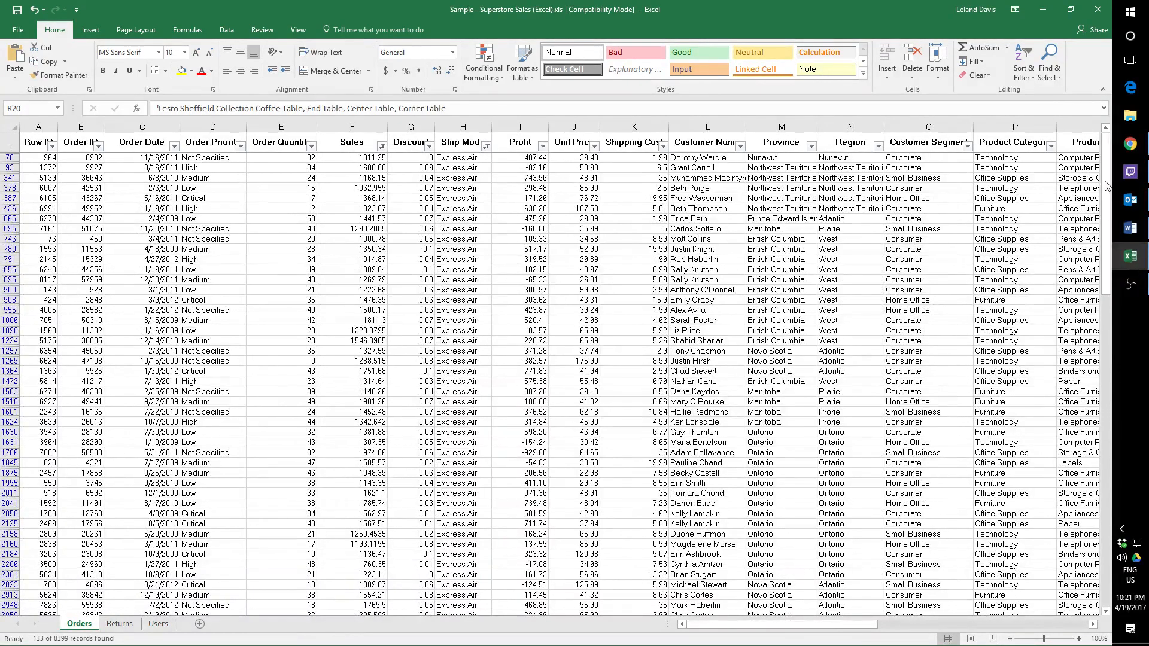
# Filter the Order Priority column to show only Critical orders.
pyautogui.moveTo(1106, 185); pyautogui.dragTo(1121, 295)
pyautogui.moveTo(1121, 197); pyautogui.dragTo(1121, 194)
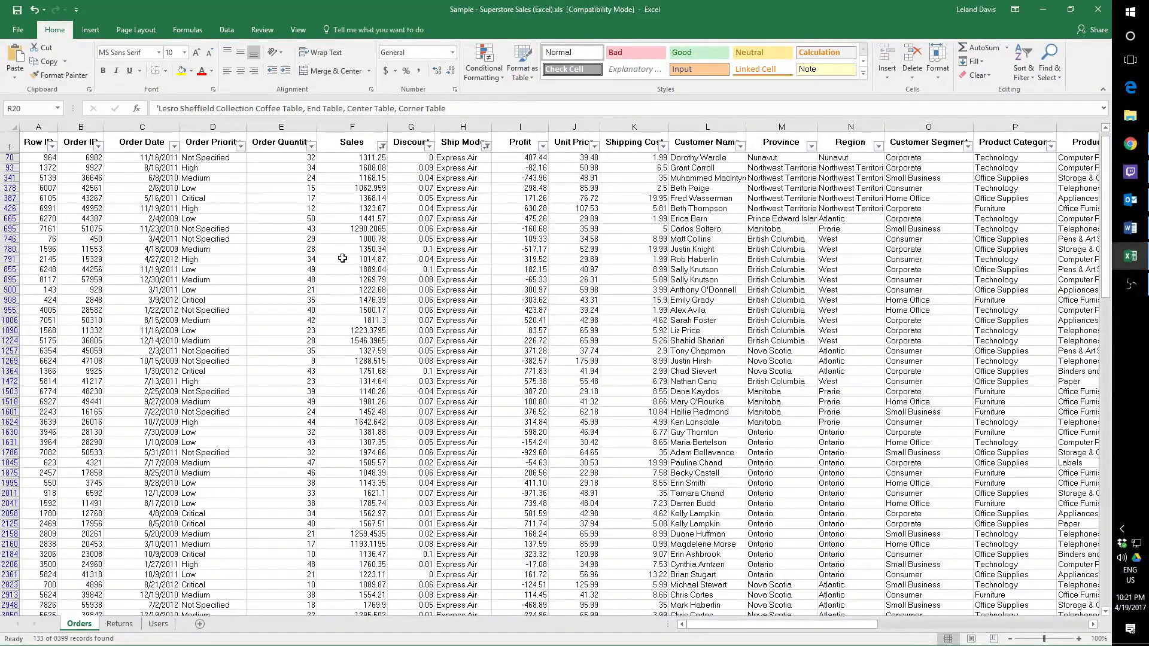
pyautogui.click(242, 151)
pyautogui.click(128, 263)
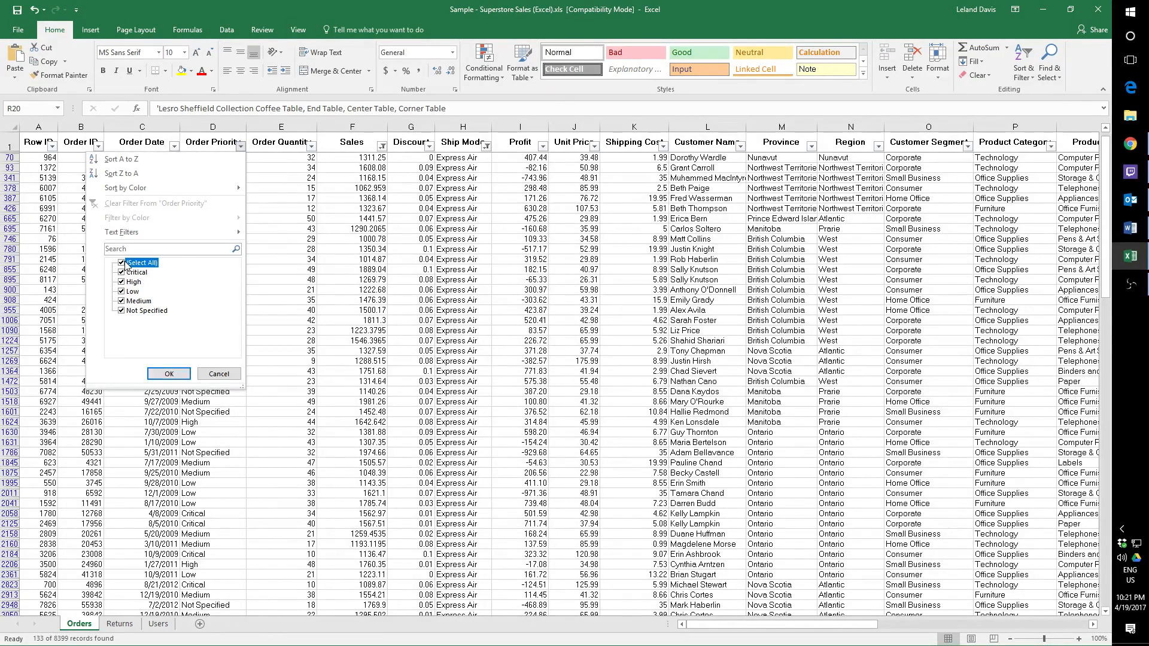
pyautogui.click(127, 273)
pyautogui.click(169, 374)
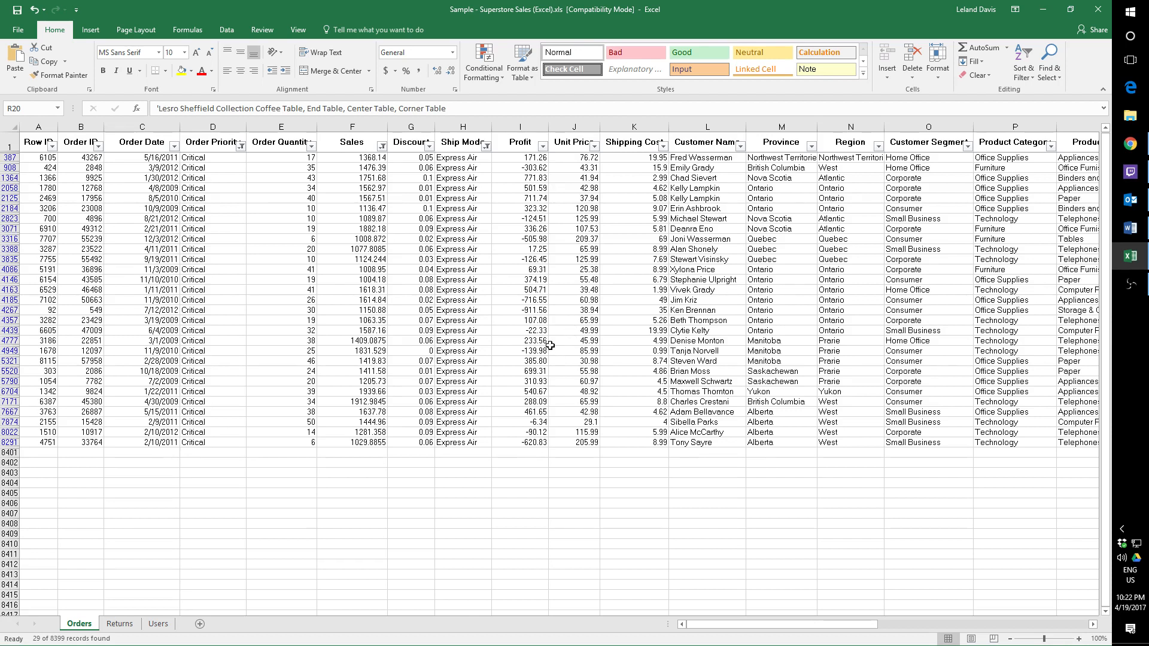
# Examine the filtered orders by selecting rows 387, 908, 1364 and 2058 one by one, followed by rows 8291 and 5790.
pyautogui.rightClick(550, 307)
pyautogui.click(402, 533)
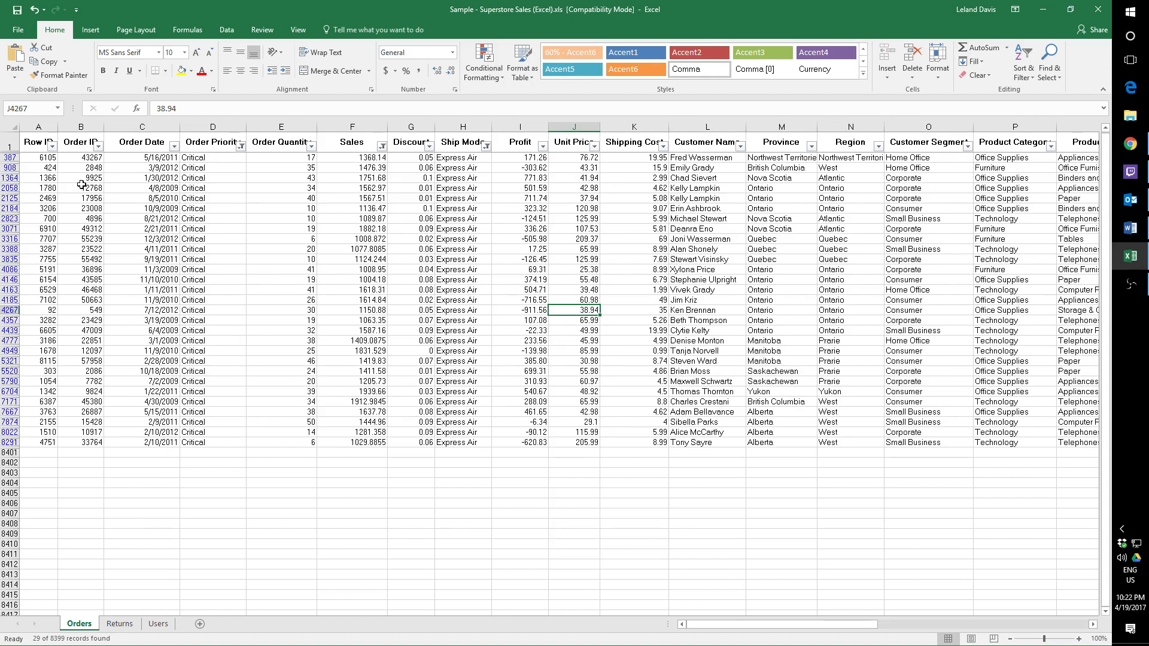
pyautogui.click(10, 157)
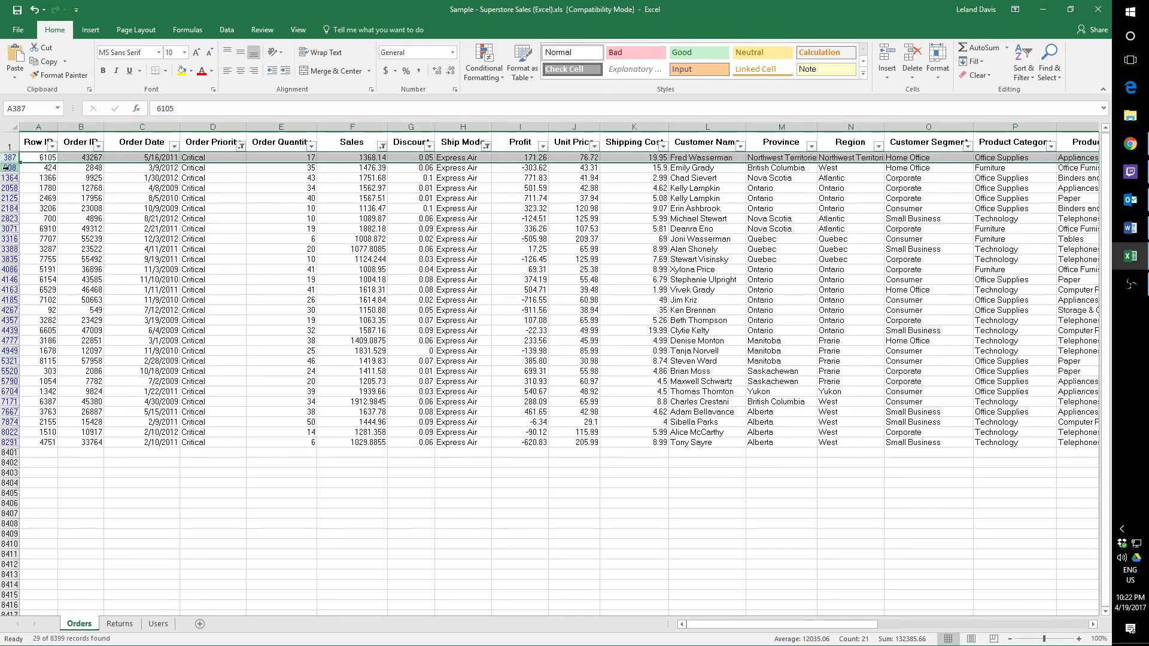
pyautogui.click(8, 168)
pyautogui.click(7, 178)
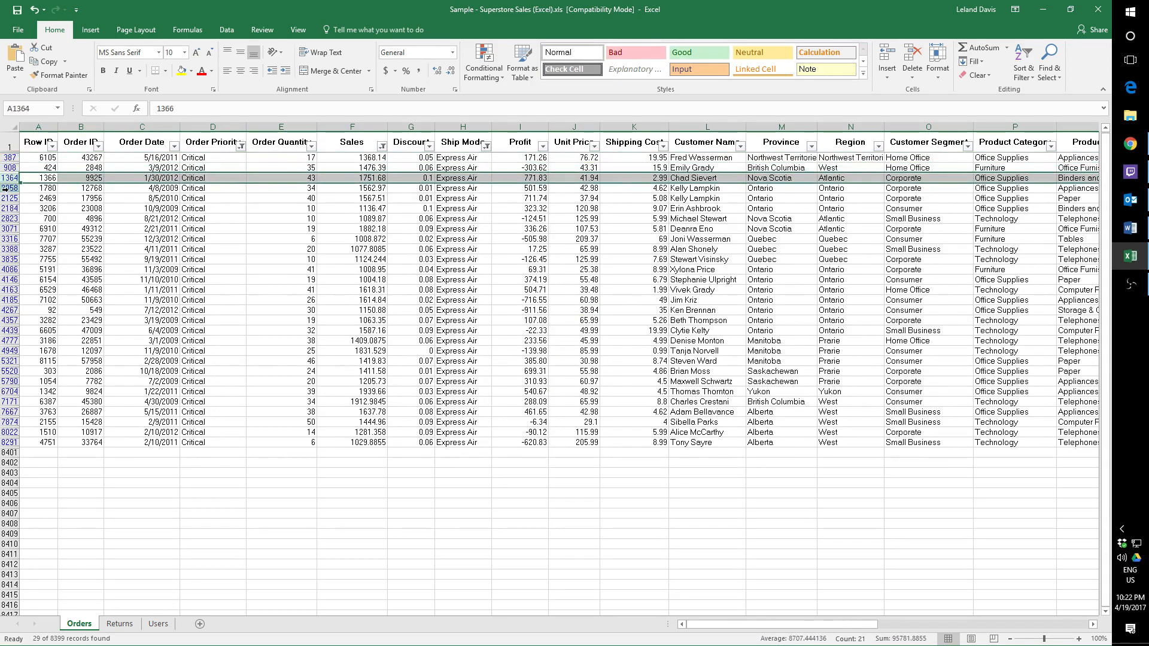
pyautogui.click(7, 188)
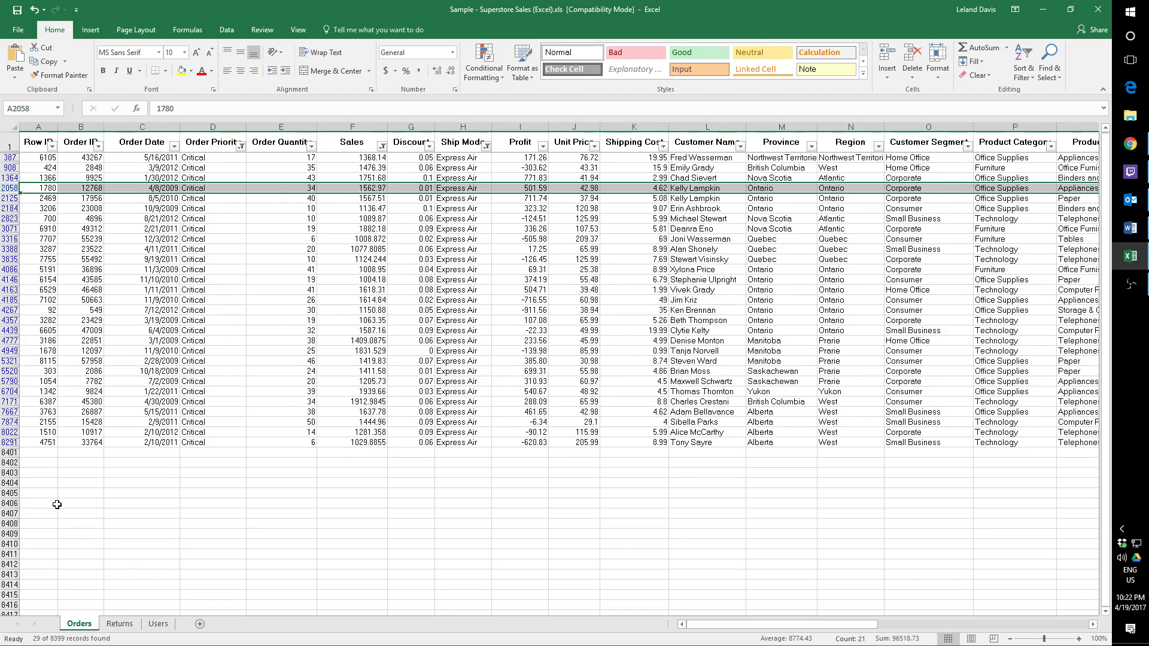
pyautogui.click(56, 456)
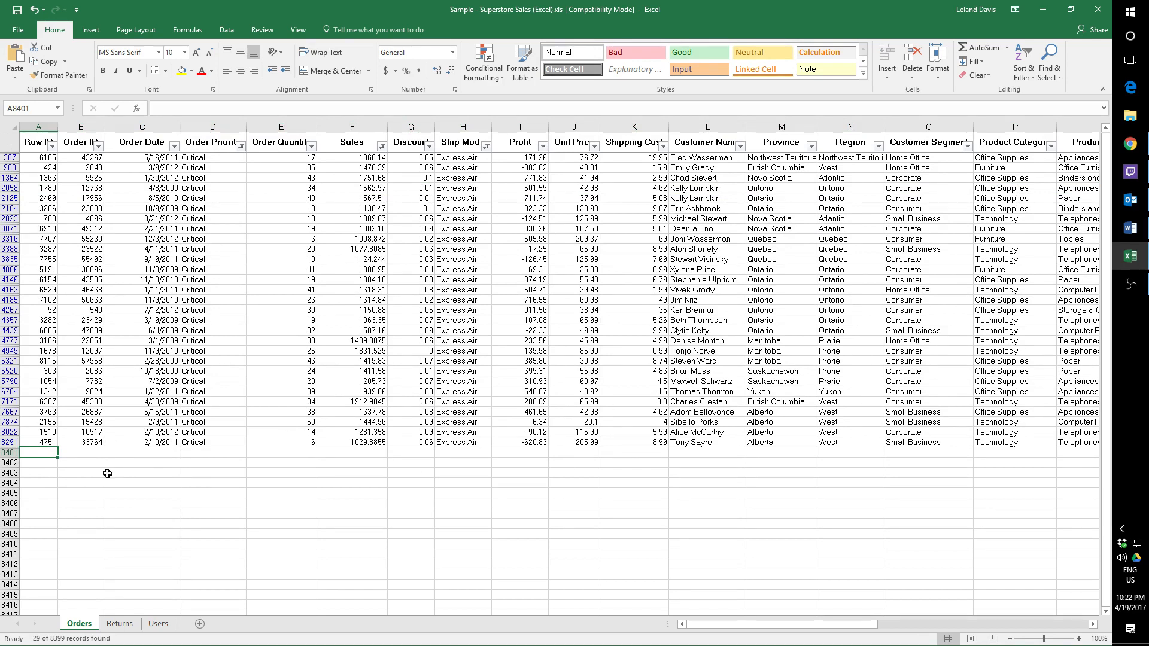
pyautogui.click(9, 443)
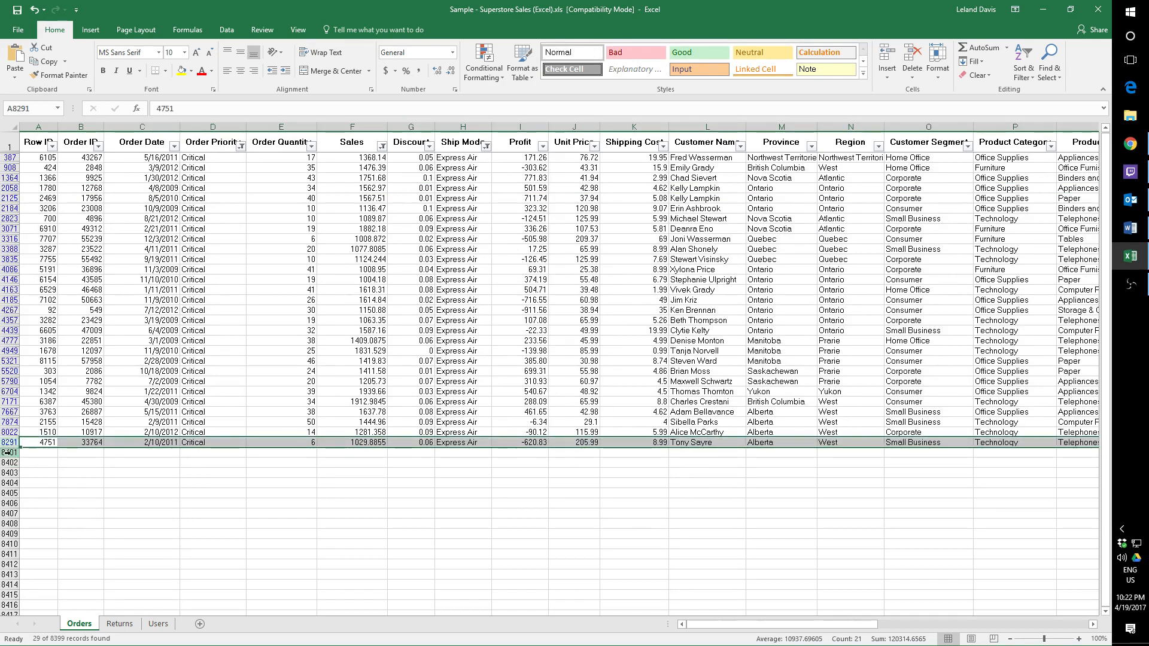
pyautogui.click(6, 381)
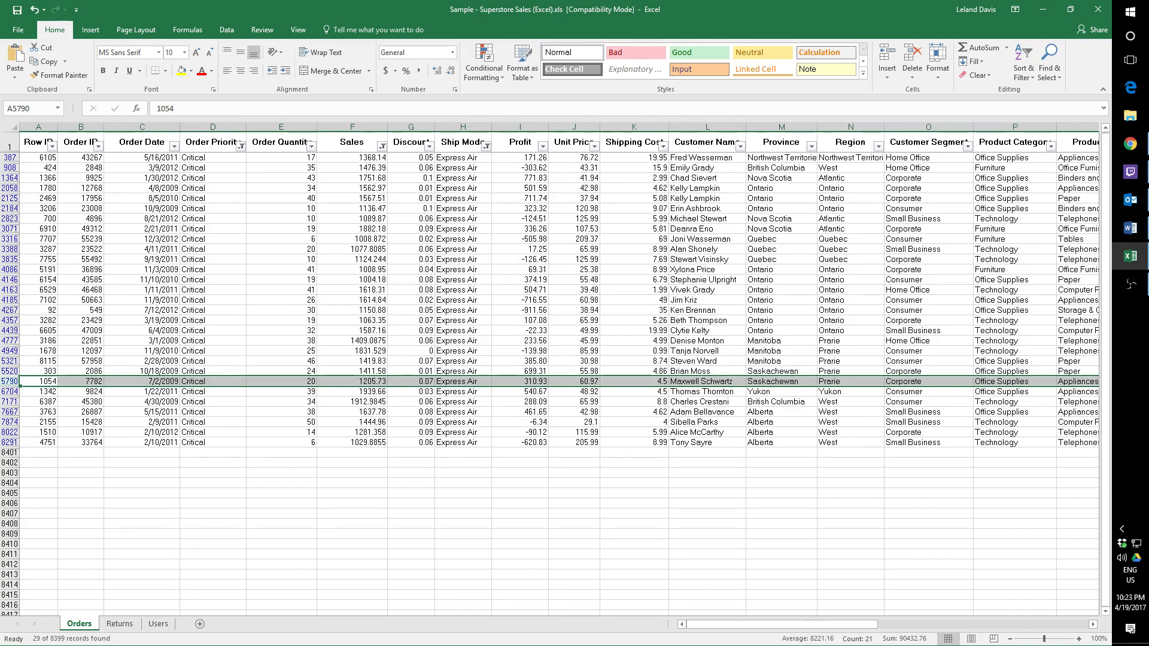
pyautogui.hotkey('alt', 'Tab')
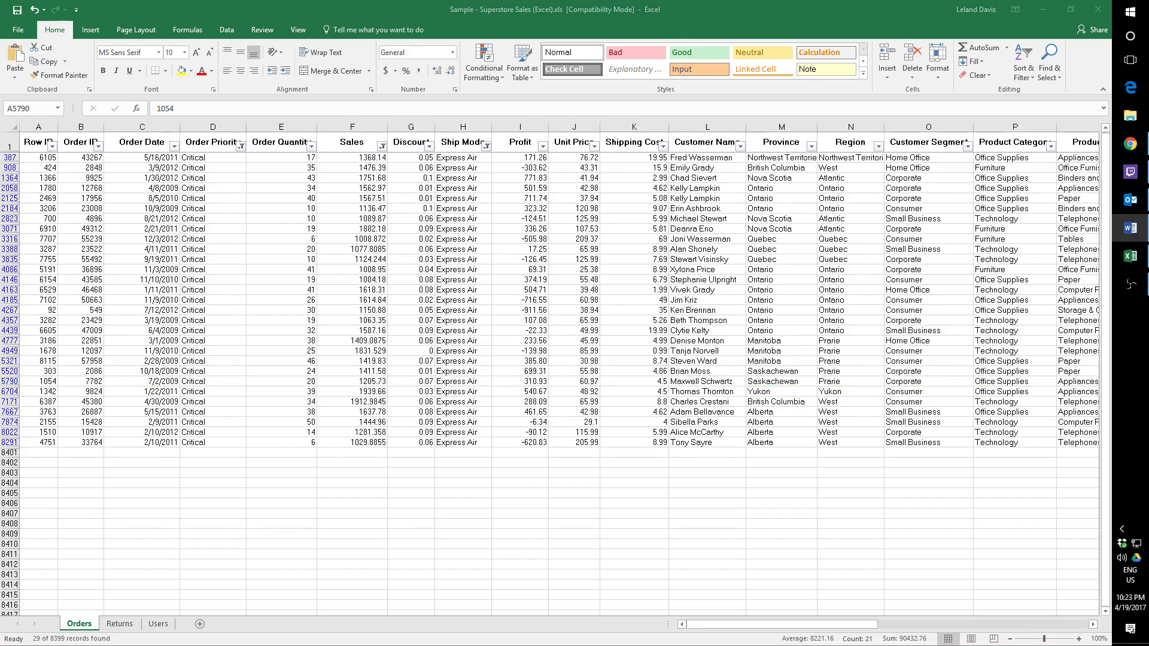
pyautogui.click(486, 147)
pyautogui.click(487, 147)
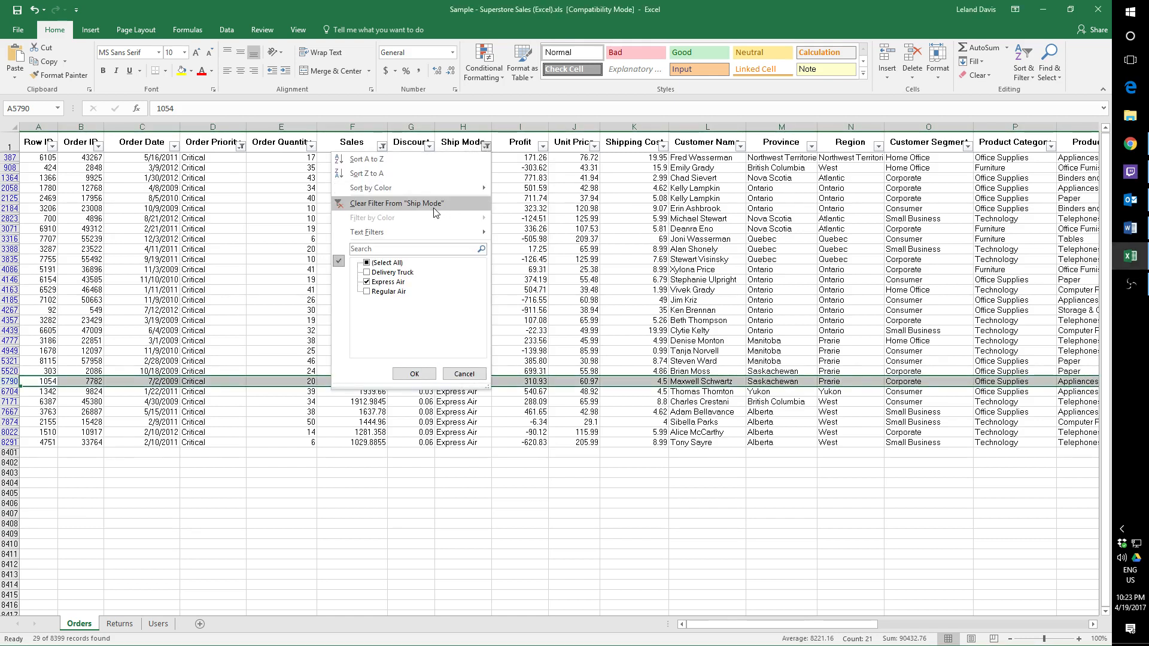
pyautogui.click(414, 373)
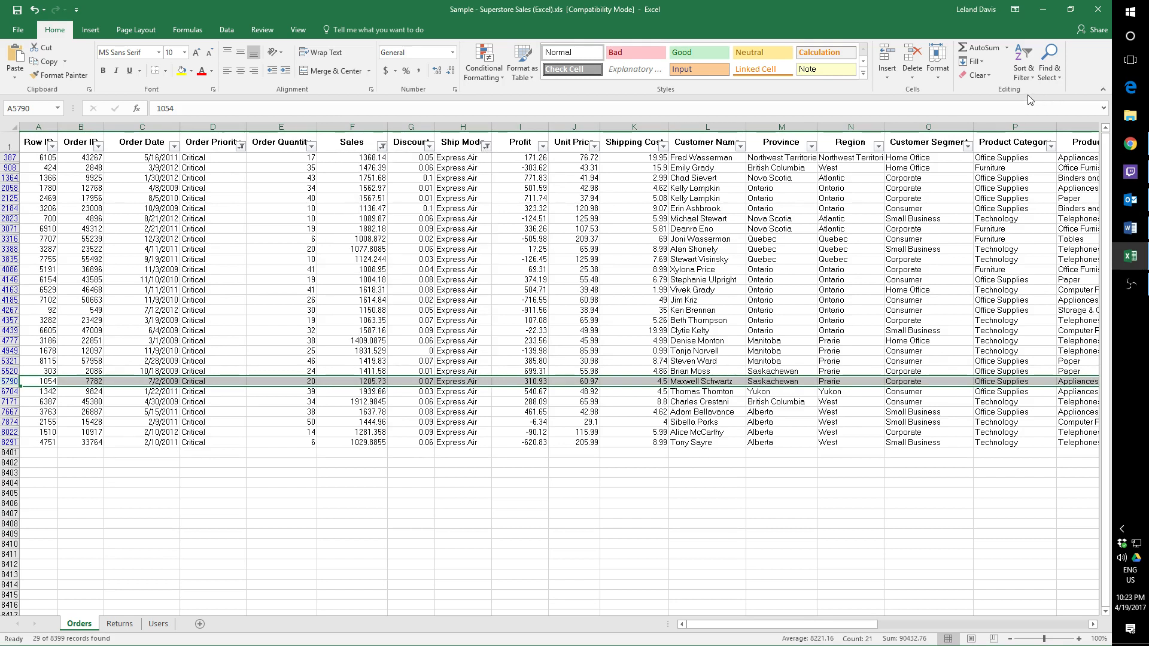
# Clear all active filters from the Orders data at once, keeping the header filters on.
pyautogui.click(1025, 73)
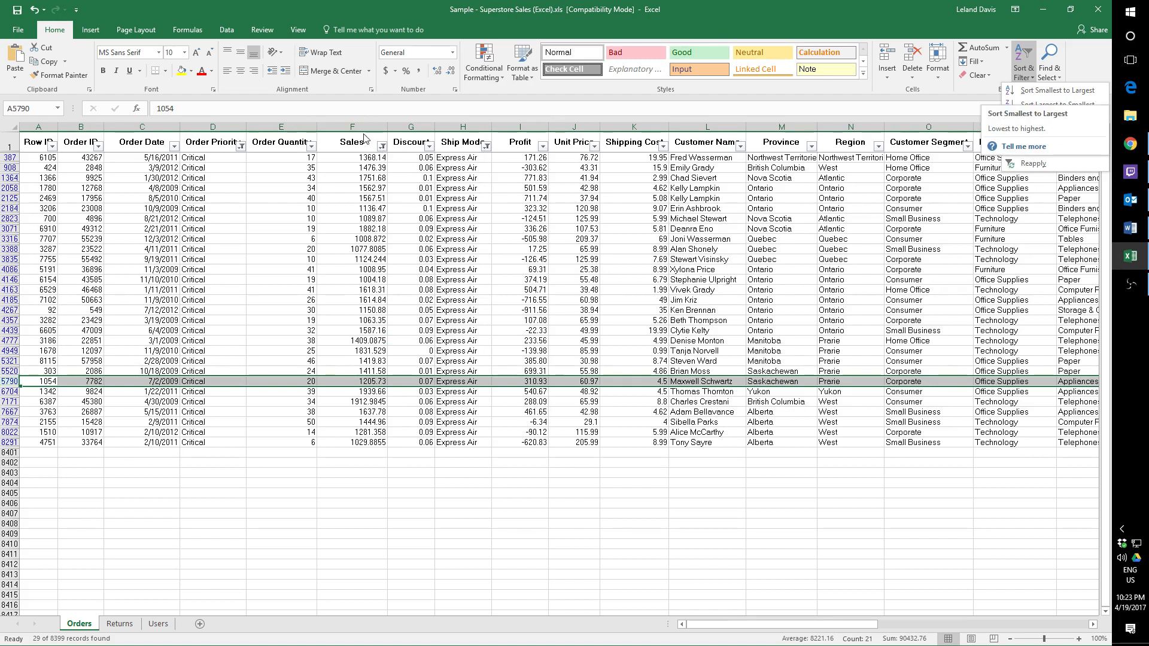
pyautogui.click(1027, 73)
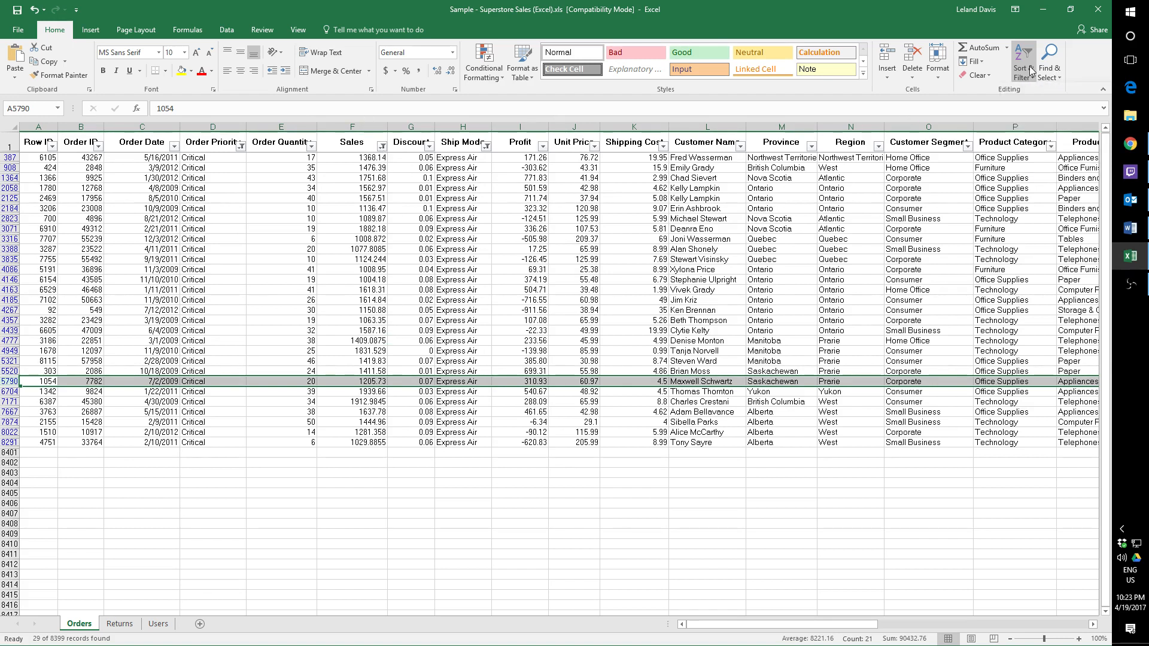
pyautogui.click(1027, 74)
pyautogui.click(1030, 154)
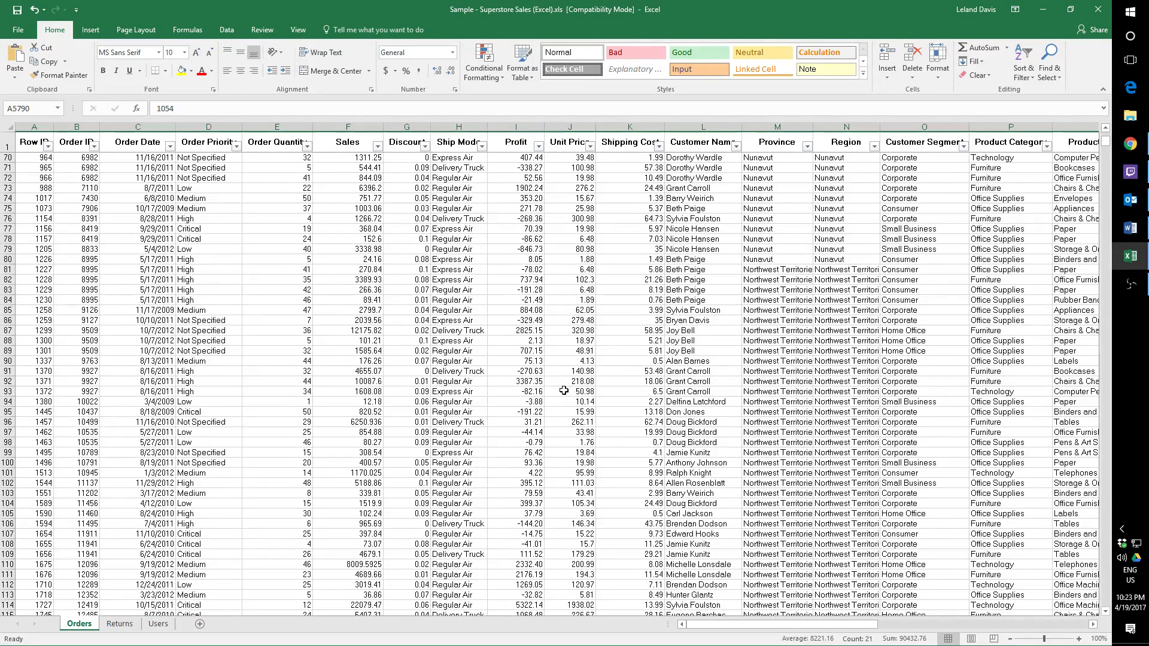
pyautogui.scroll(3, 564, 390)
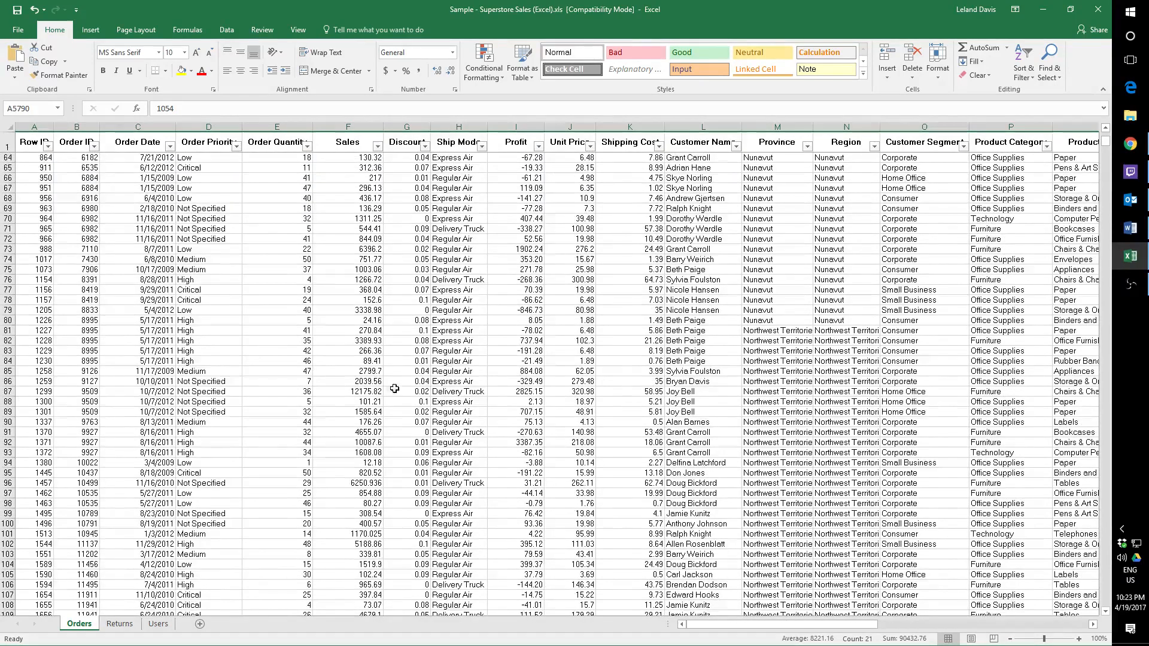
# Sort the orders by Order Date from oldest to newest and select row 63.
pyautogui.click(170, 147)
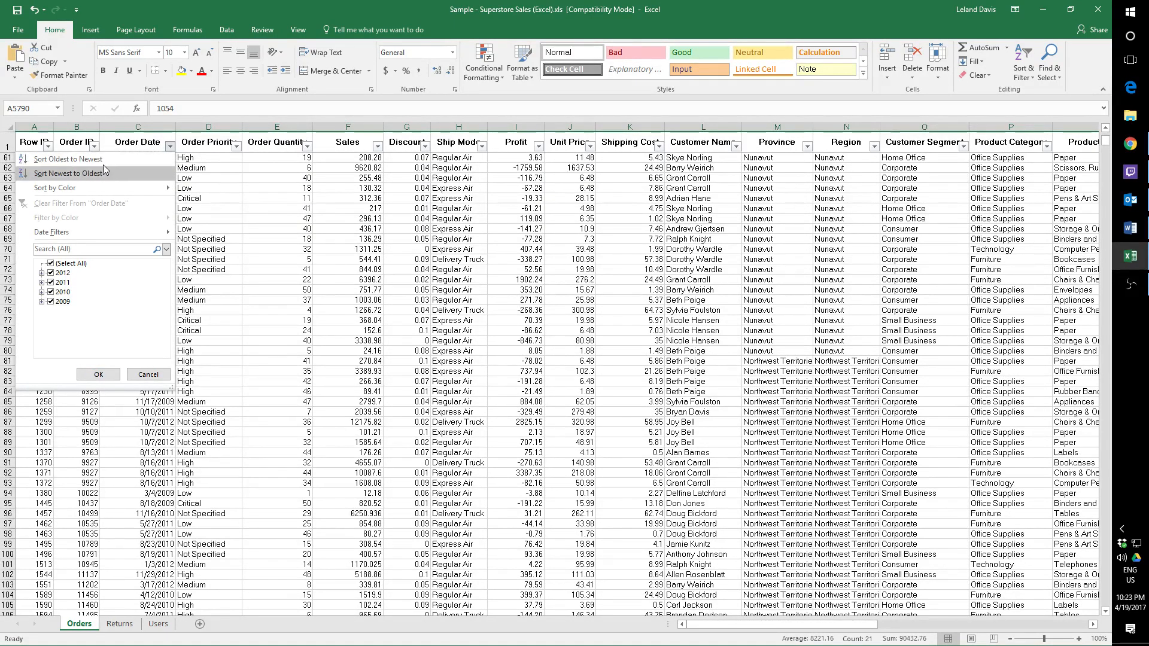
pyautogui.click(171, 147)
pyautogui.click(156, 179)
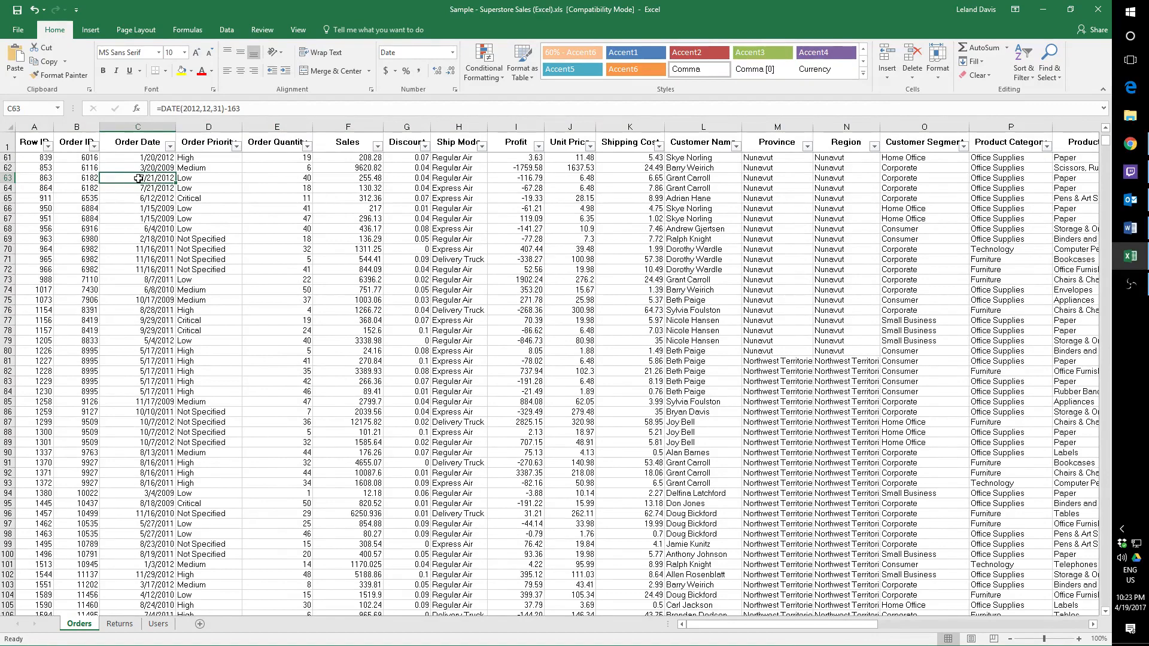
pyautogui.click(170, 146)
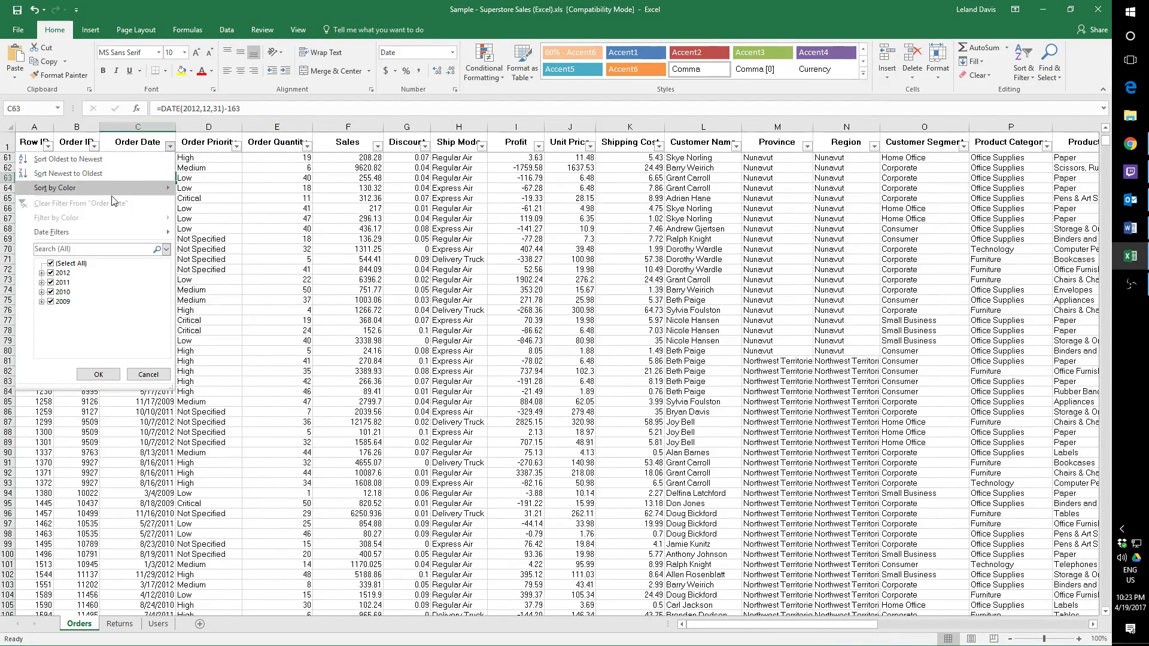
pyautogui.click(102, 156)
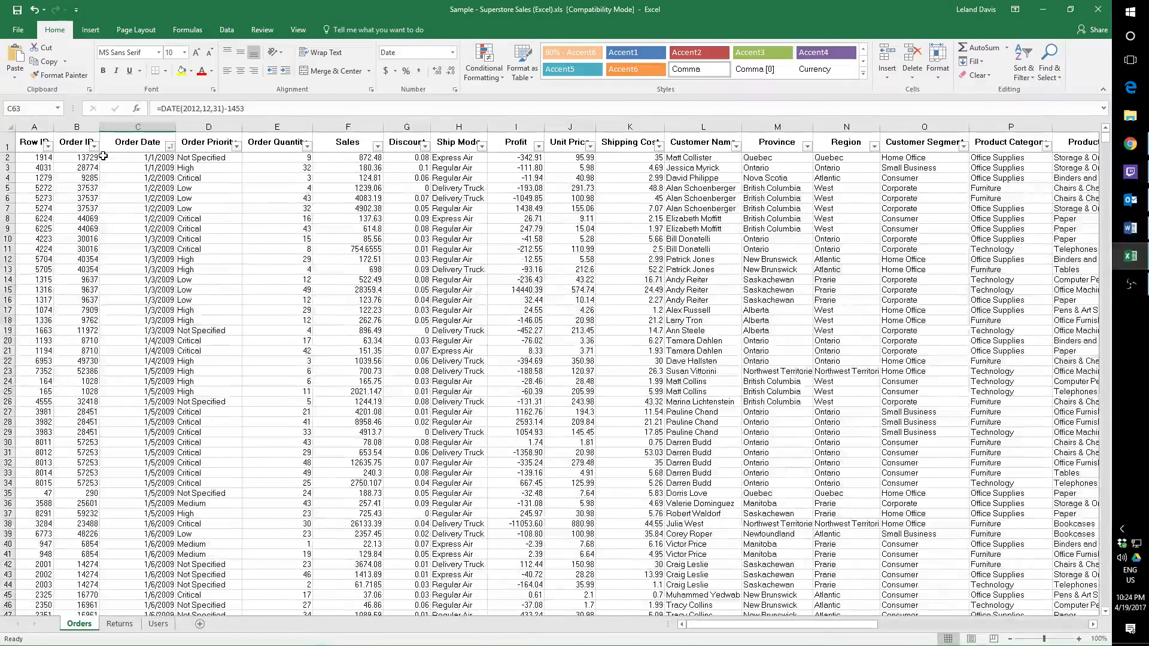
pyautogui.scroll(-9, 201, 348)
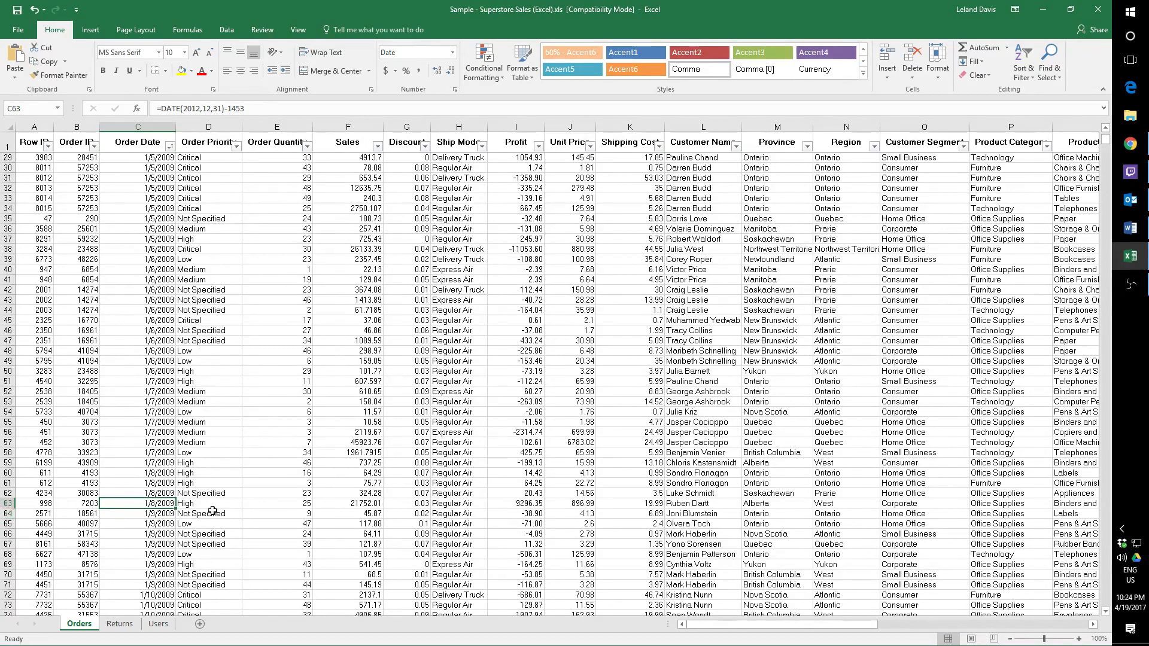
pyautogui.click(8, 503)
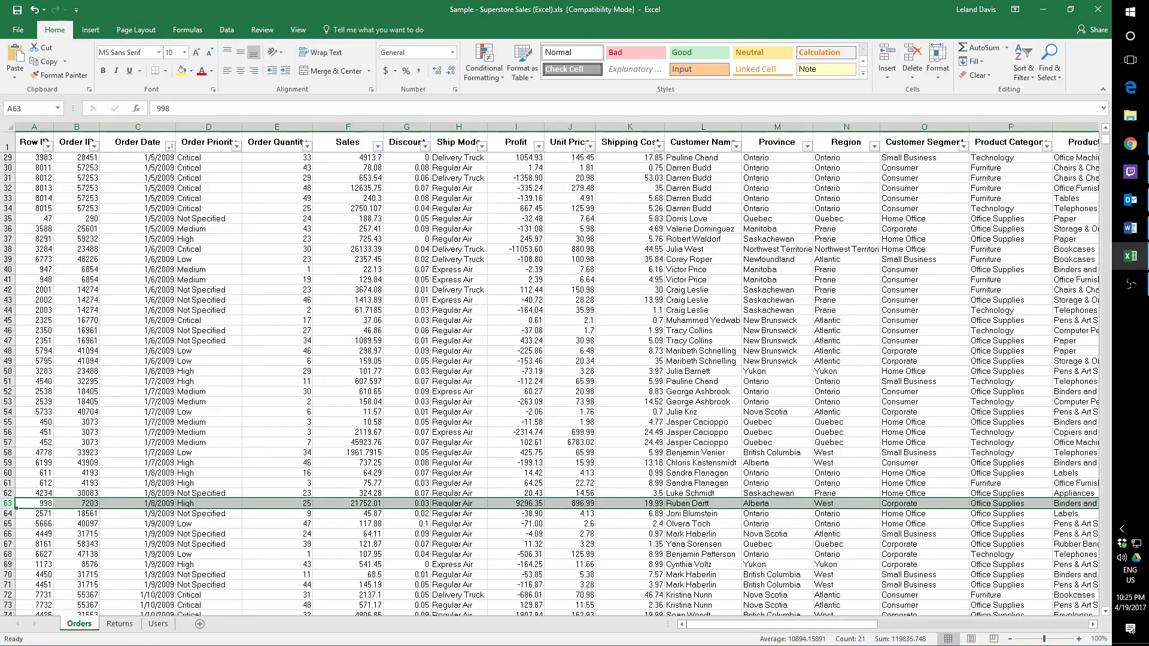
# Undo the Order Date sort and select the Order Priority cell in row 24.
pyautogui.hotkey('alt', 'Tab')
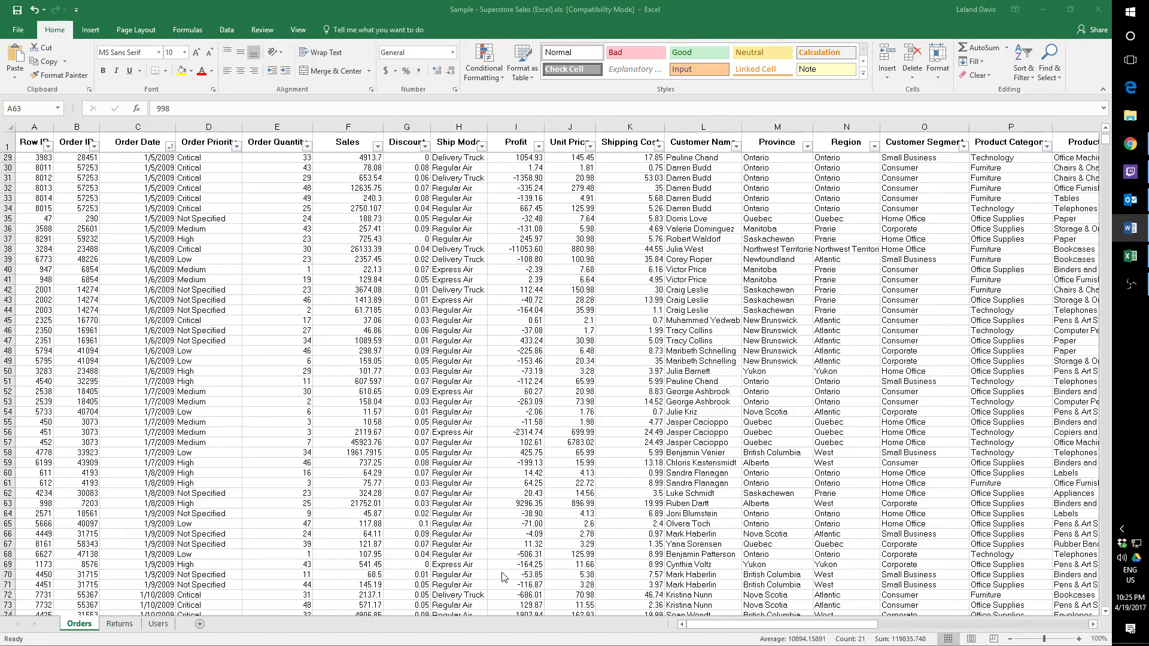
pyautogui.hotkey('alt', 'Tab')
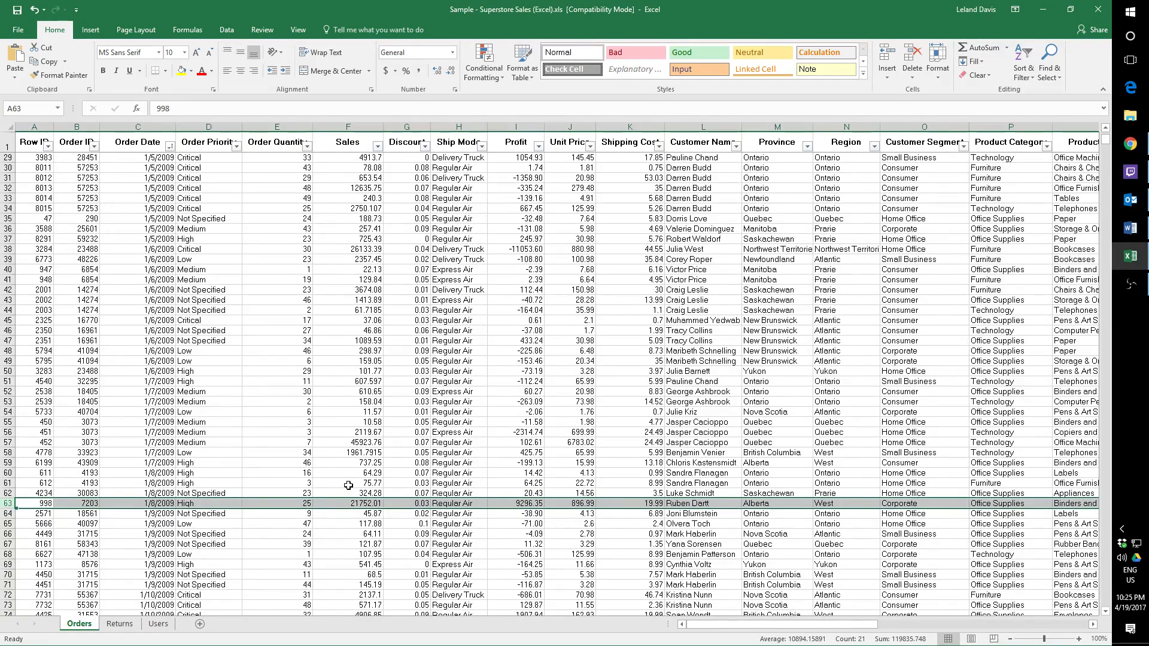
pyautogui.hotkey('ctrl', 'z')
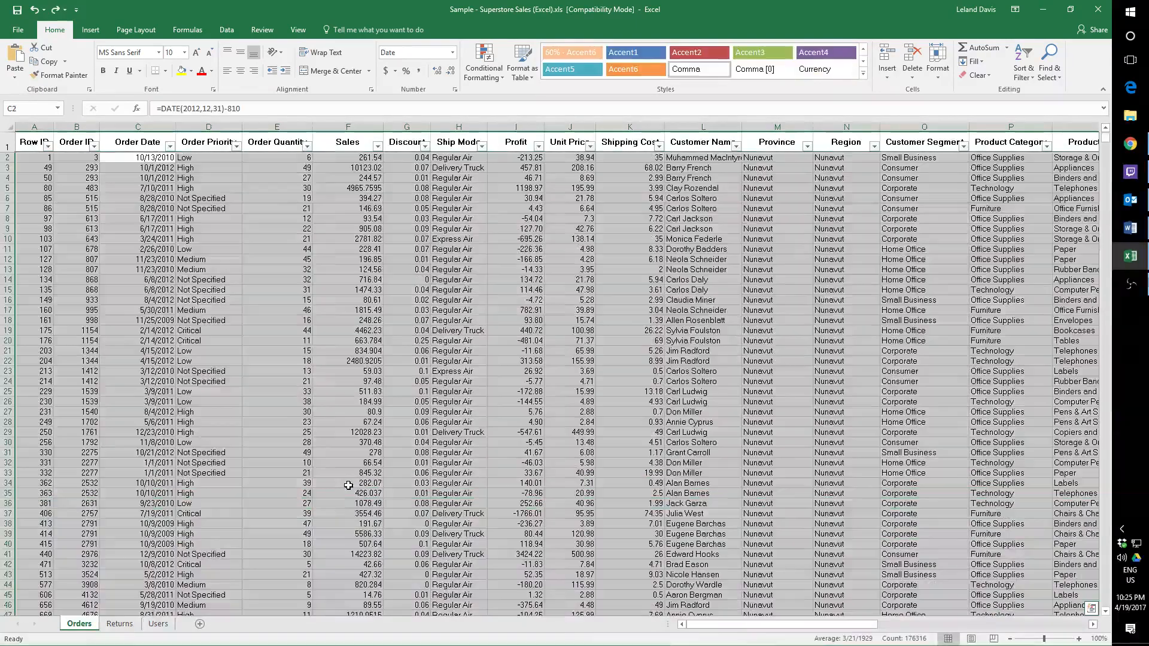
pyautogui.click(216, 381)
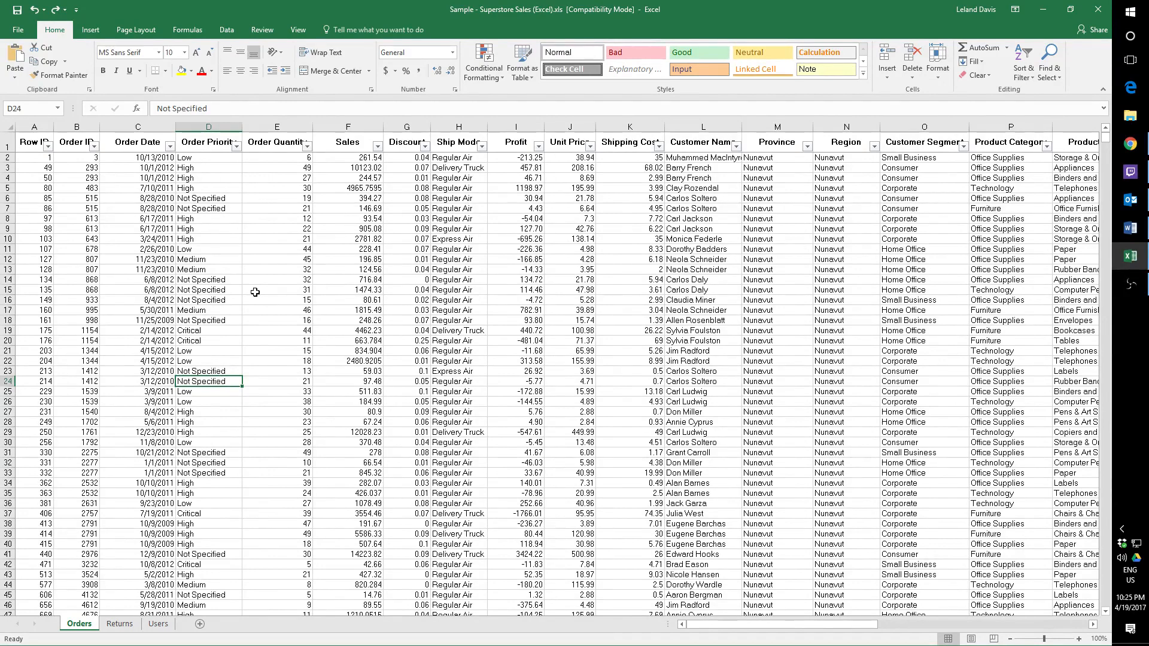
# Filter the Order Date column to show only orders from September 2011.
pyautogui.click(170, 147)
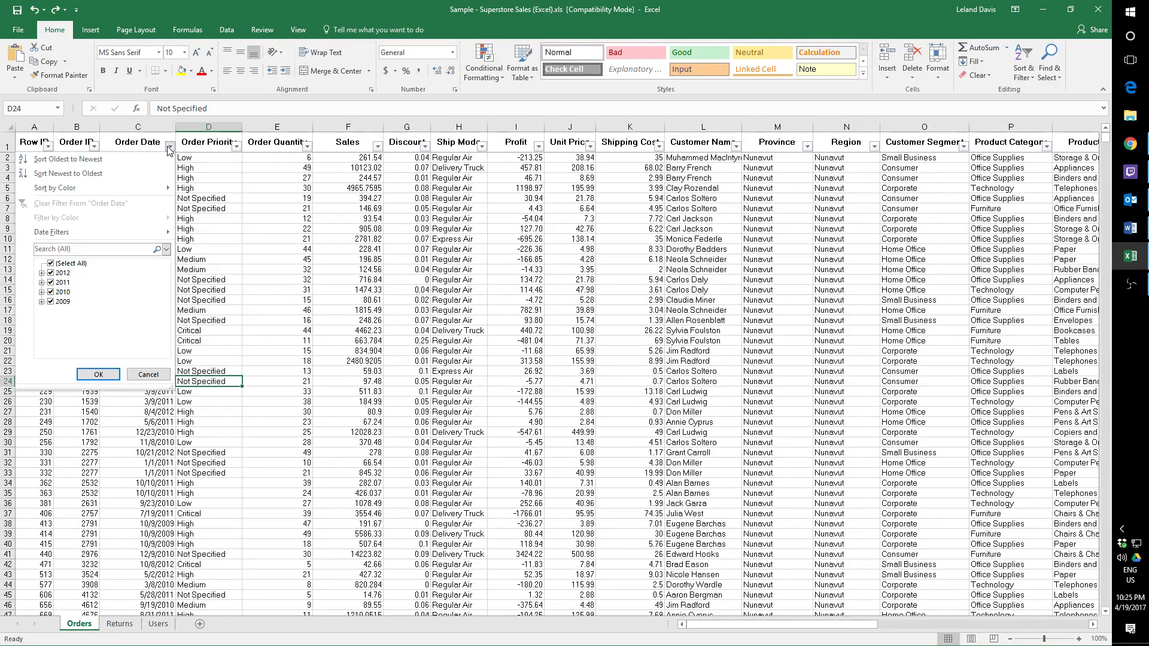
pyautogui.click(52, 264)
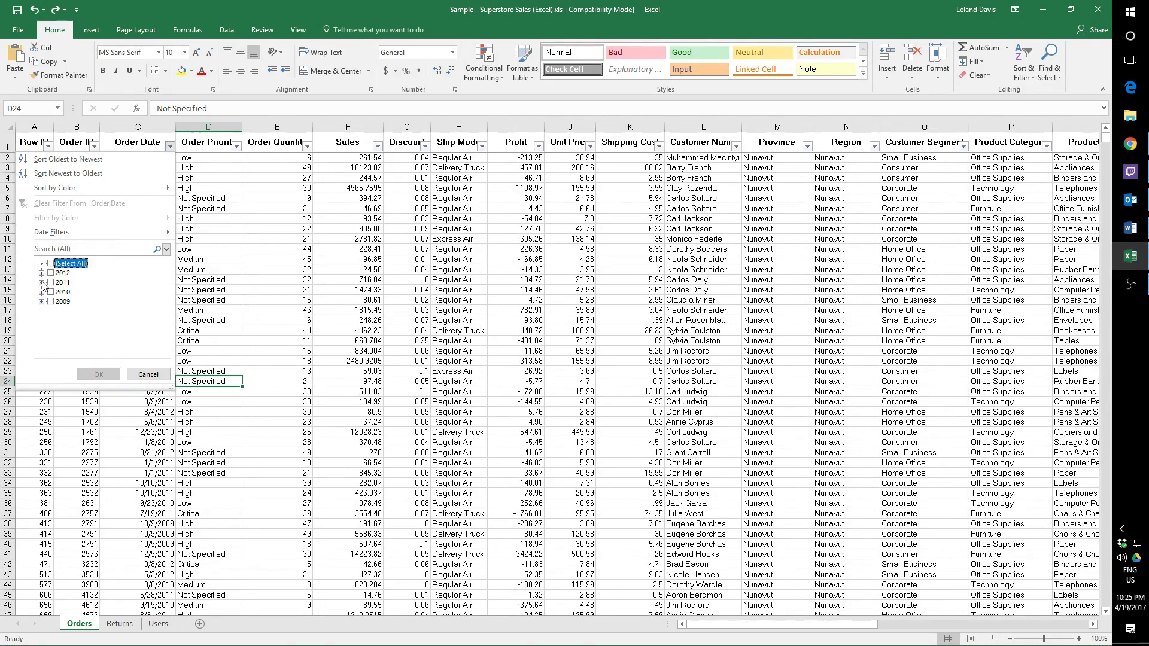
pyautogui.click(42, 283)
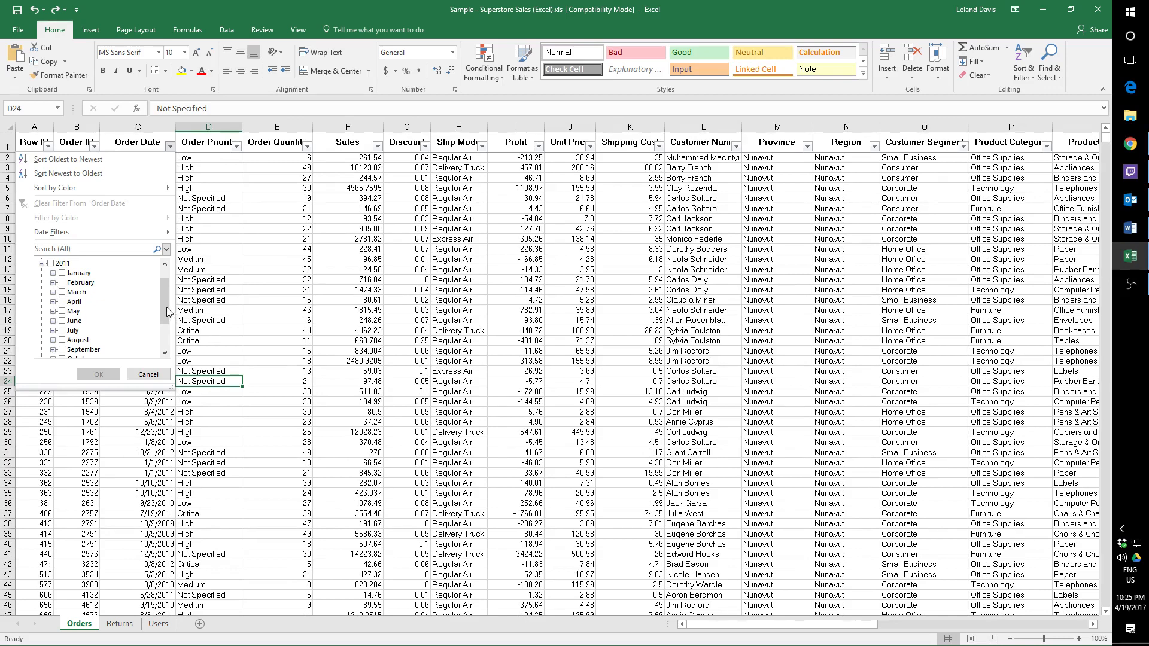
pyautogui.click(62, 350)
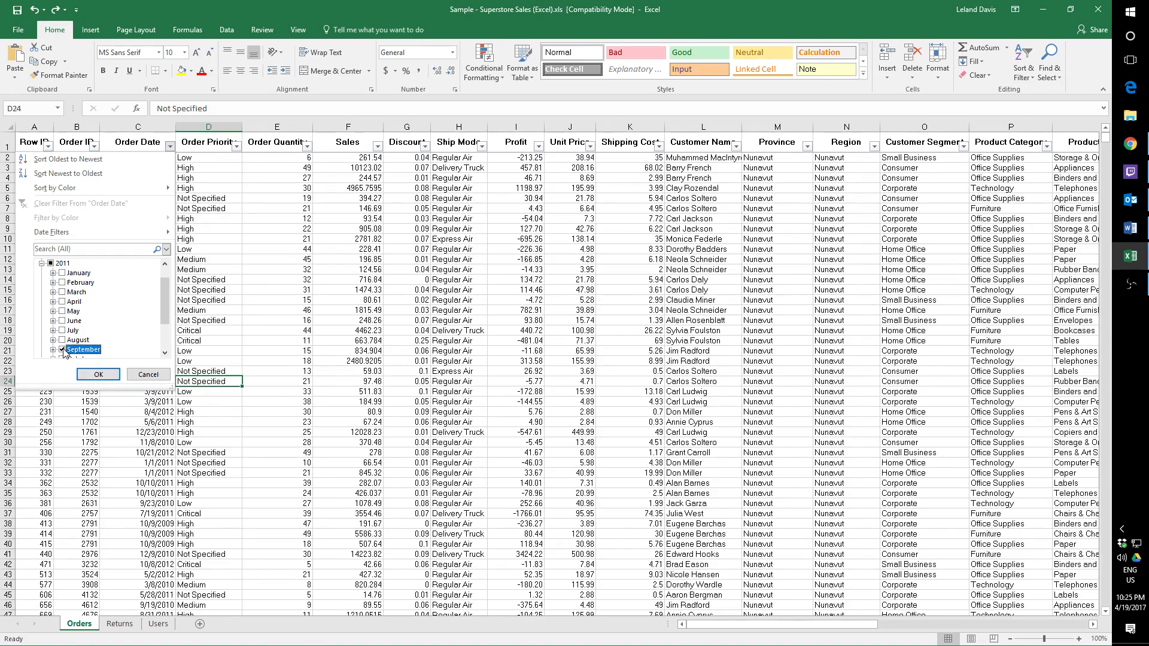
pyautogui.click(112, 373)
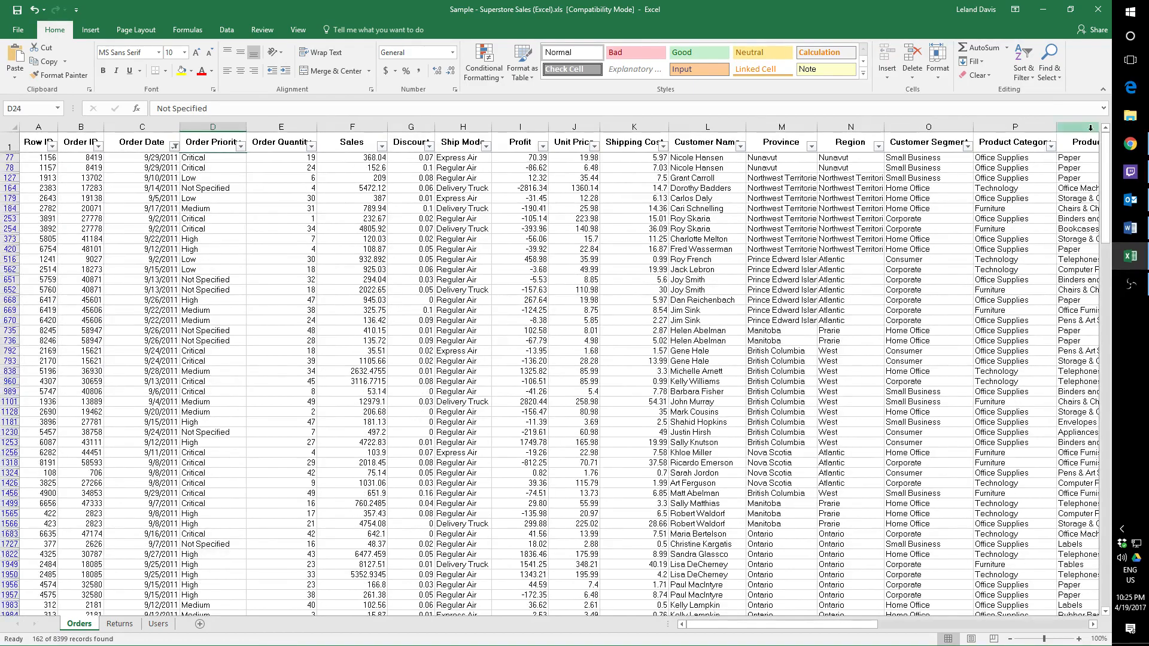
# Restrict the September 2011 orders to the Express Air ship mode.
pyautogui.moveTo(1106, 167)
pyautogui.mouseDown()
pyautogui.moveTo(1107, 413)
pyautogui.moveTo(1107, 162)
pyautogui.mouseUp()
pyautogui.click(485, 146)
pyautogui.click(367, 272)
pyautogui.click(367, 291)
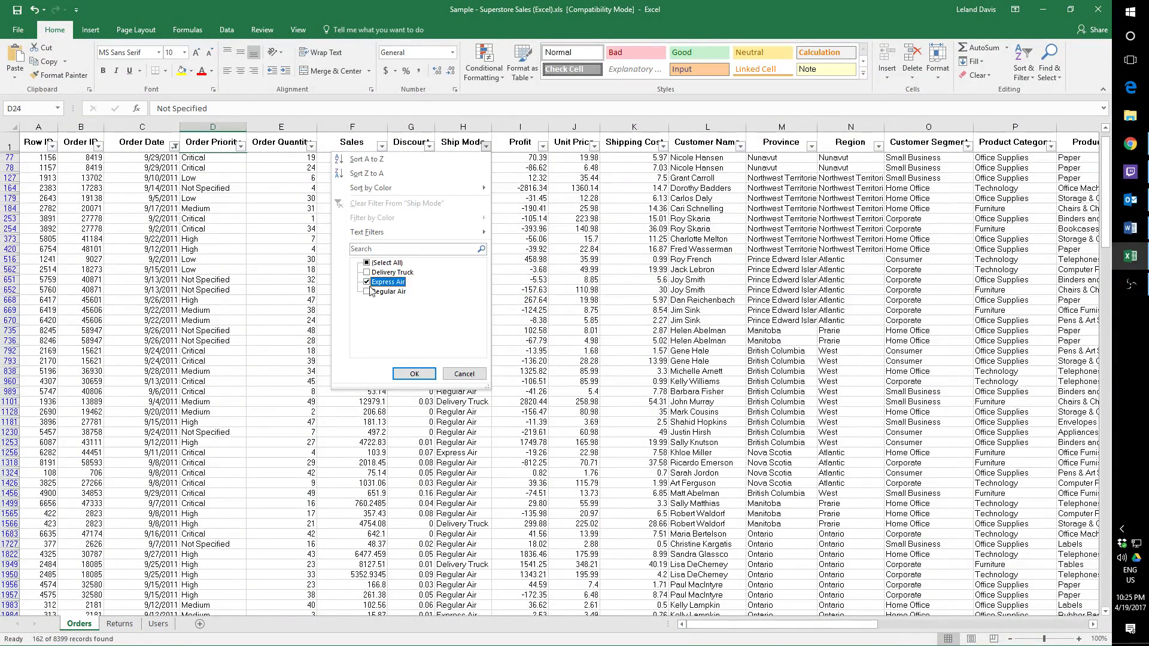
pyautogui.click(409, 374)
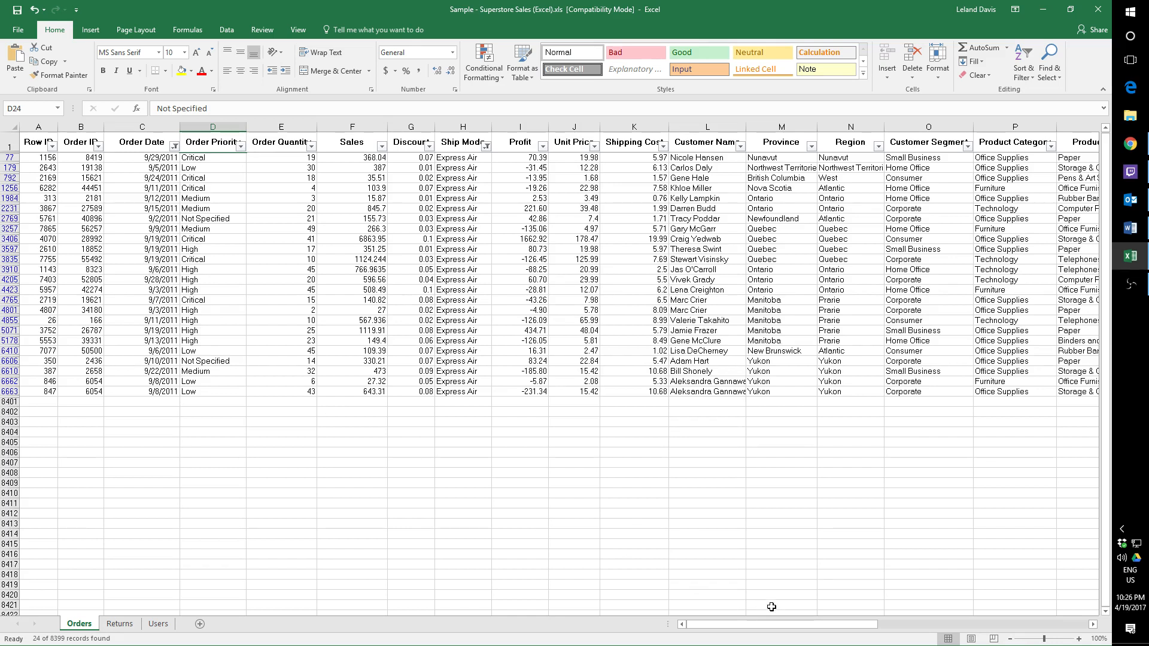
pyautogui.moveTo(764, 626)
pyautogui.mouseDown()
pyautogui.moveTo(982, 628)
pyautogui.moveTo(753, 635)
pyautogui.mouseUp()
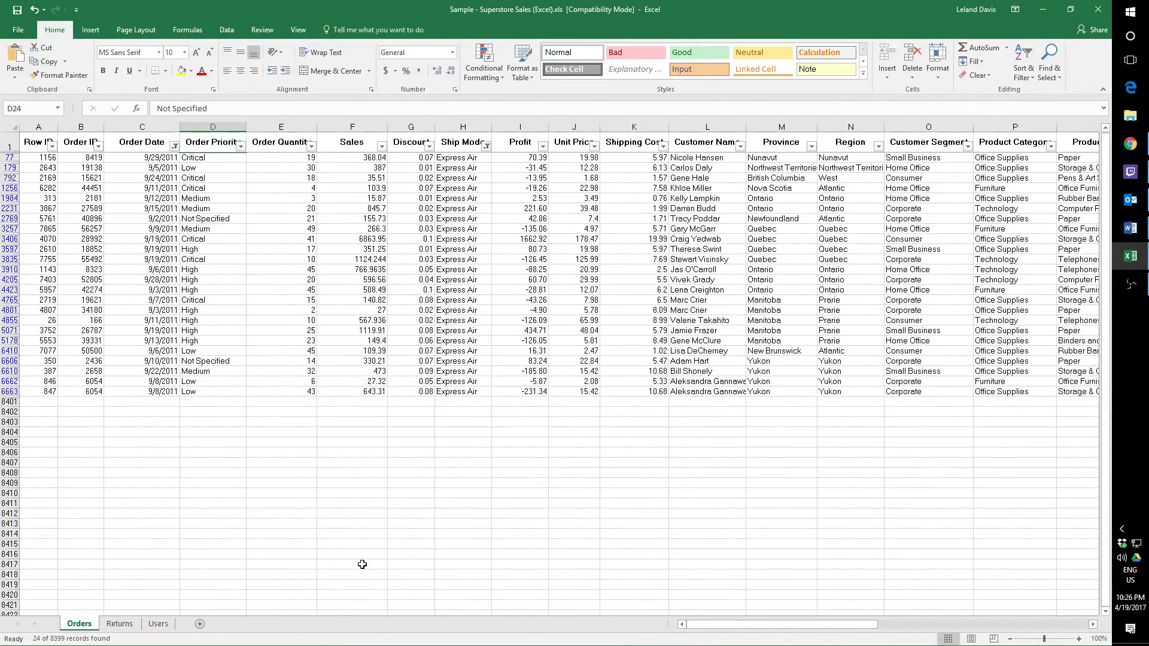